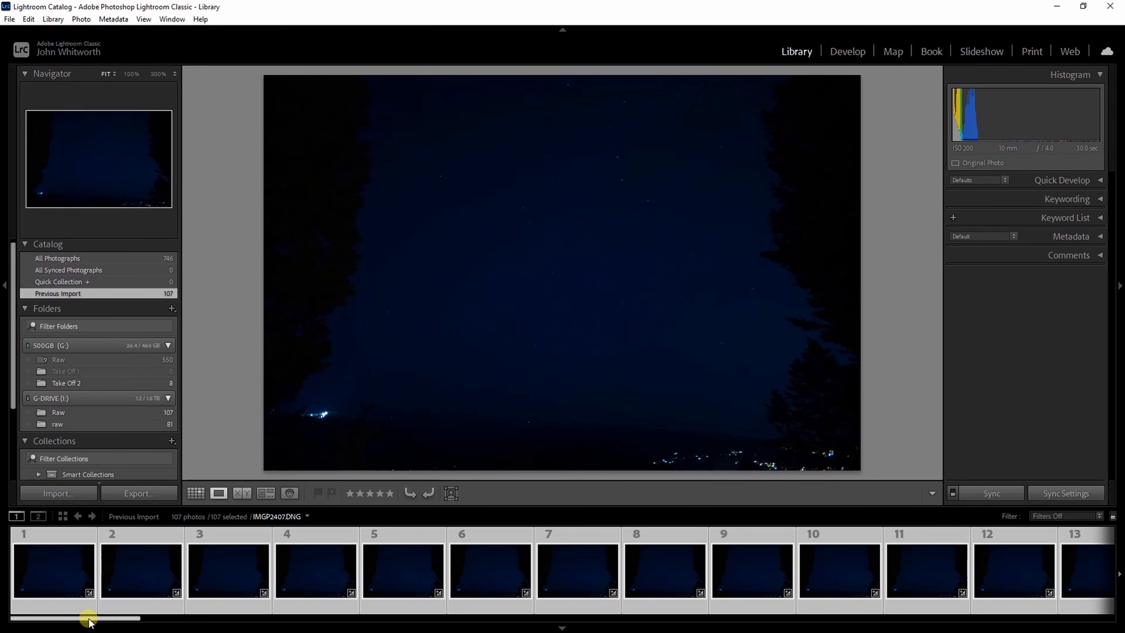
Examine the stars at full size in several frames of the imported night-sky sequence
drag(90, 620, 40, 628)
click(711, 602)
click(1038, 603)
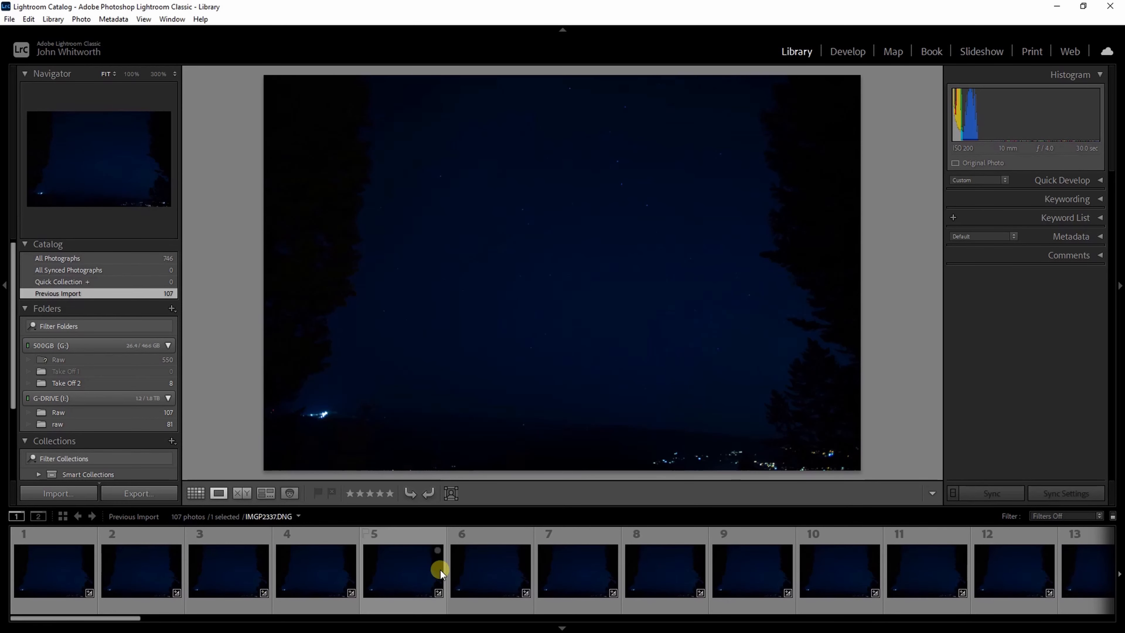
click(582, 249)
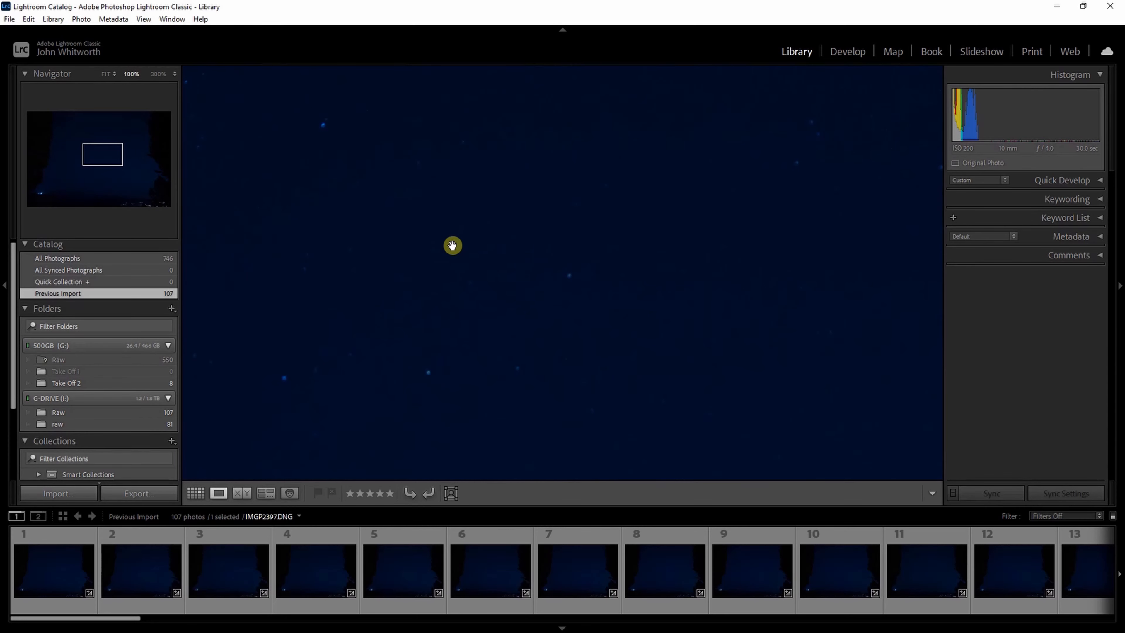
click(483, 393)
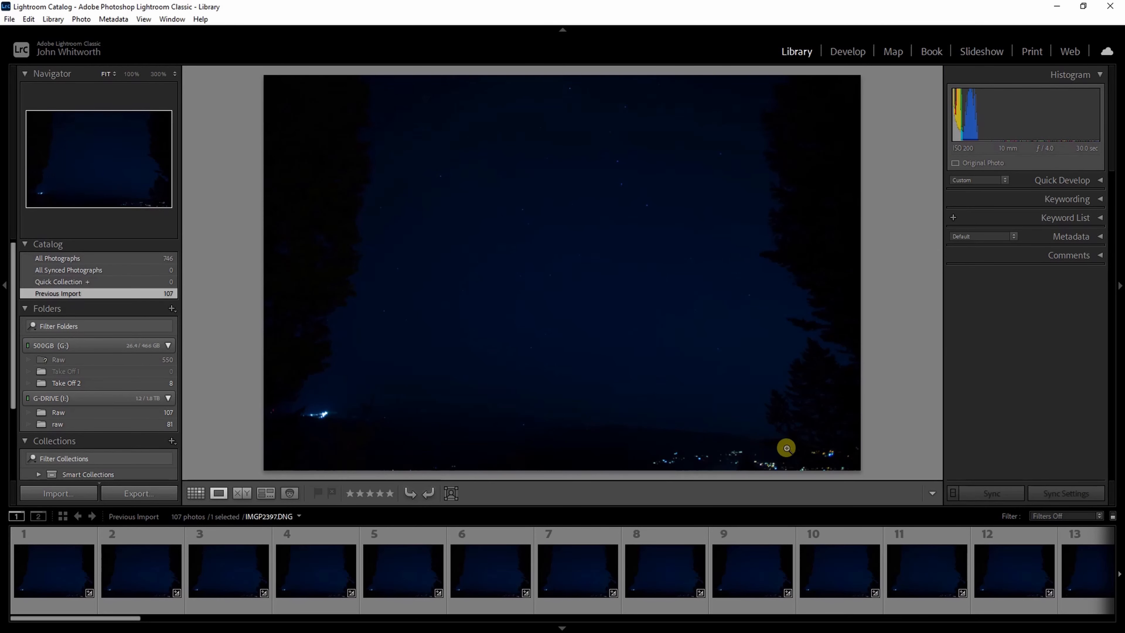
click(651, 565)
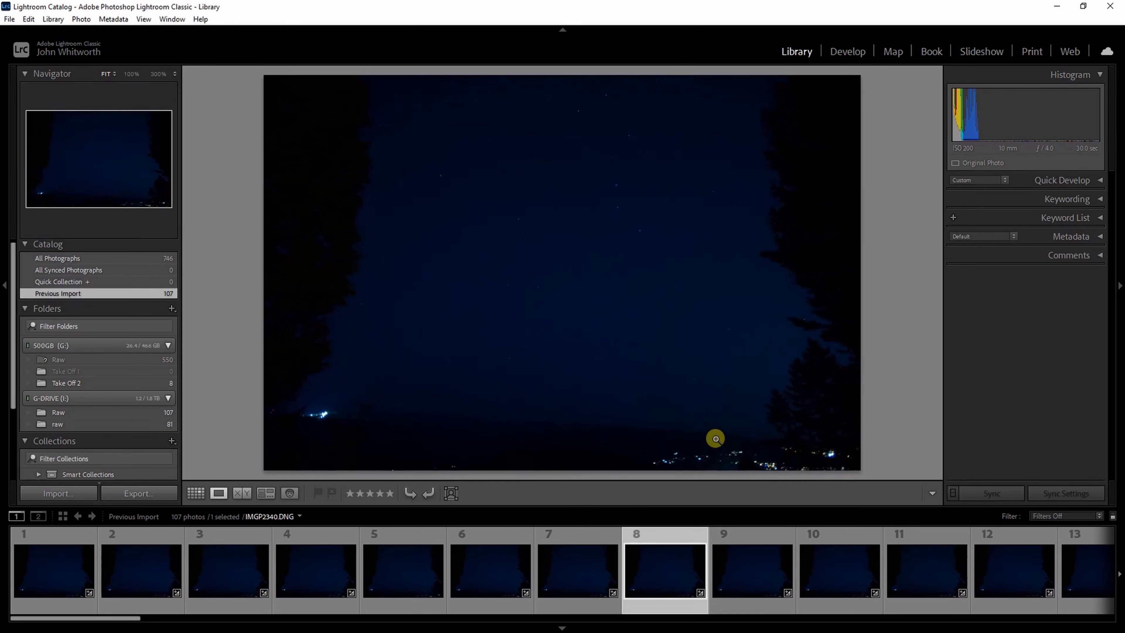
click(628, 242)
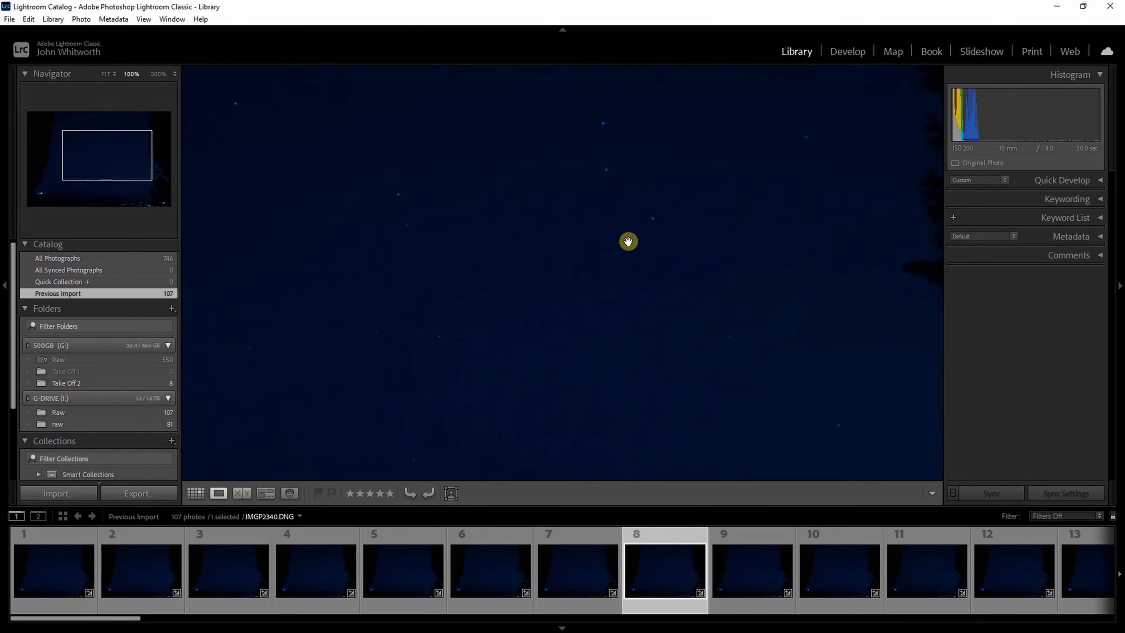
scroll(569, 201, up, 5)
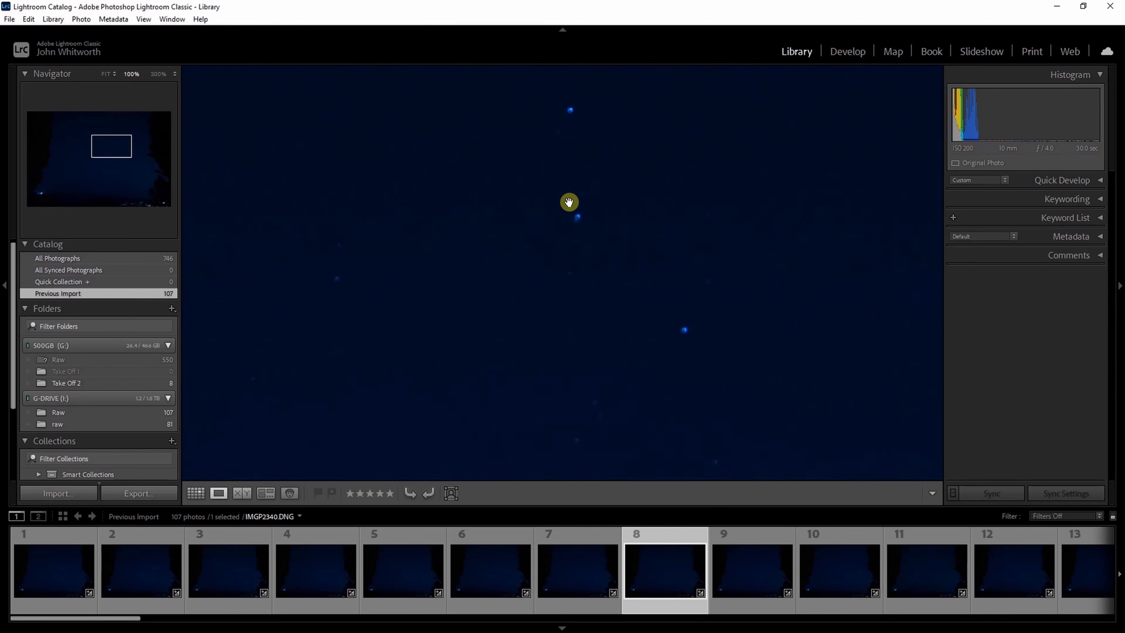
scroll(569, 206, down, 5)
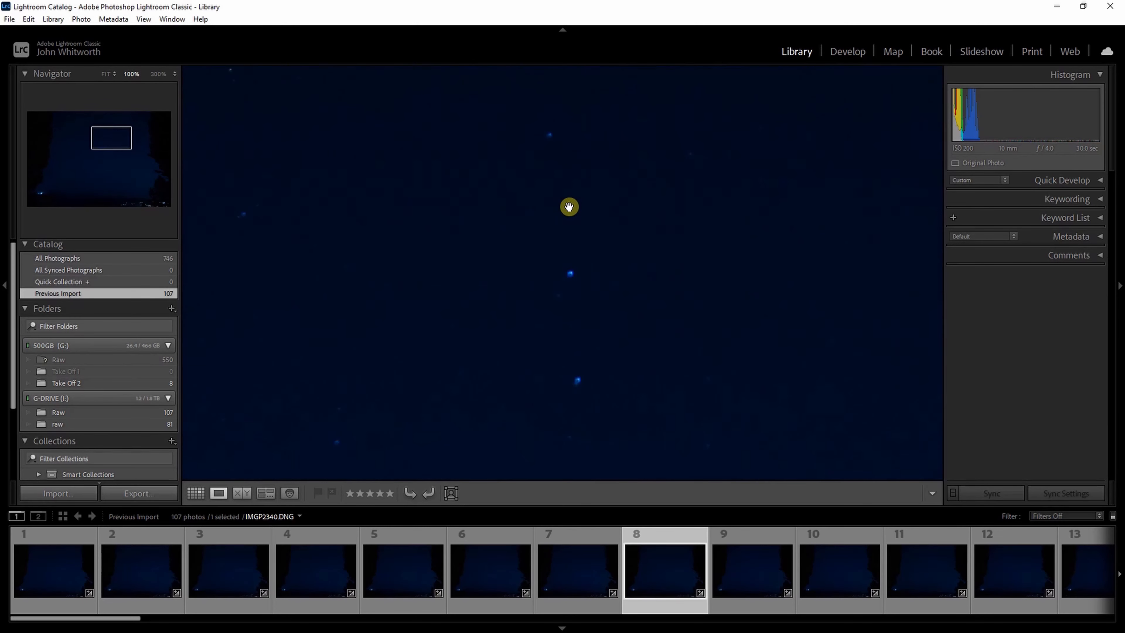
scroll(570, 208, down, 3)
click(602, 301)
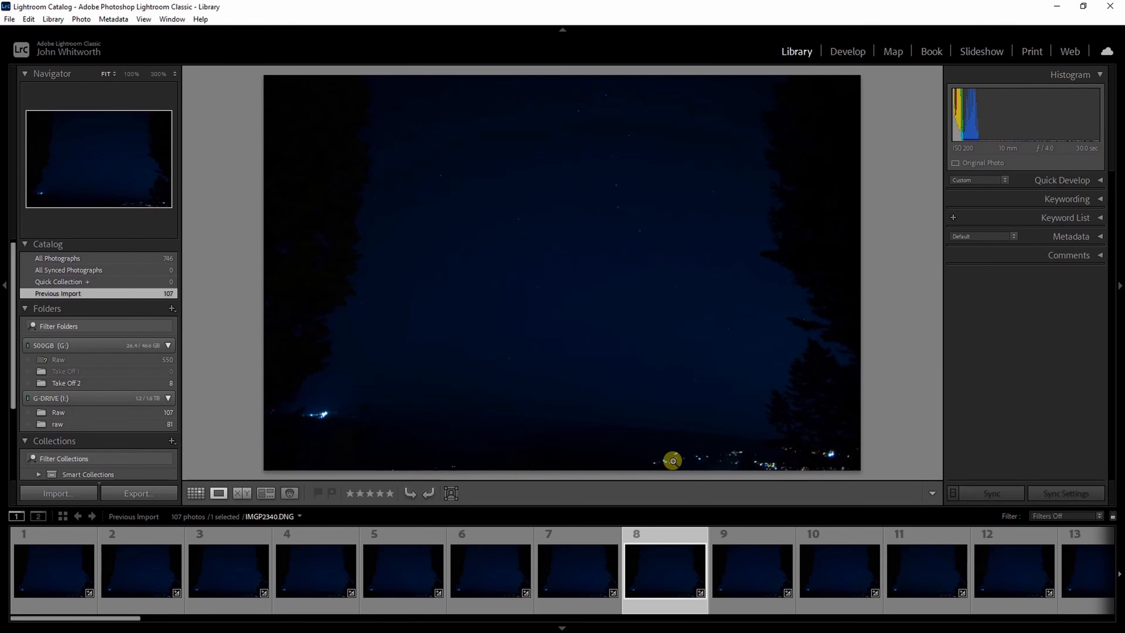
Switch to the Develop module and select frame 75, IMGP2408.DNG, from the imported sequence for editing
drag(134, 619, 292, 618)
click(335, 571)
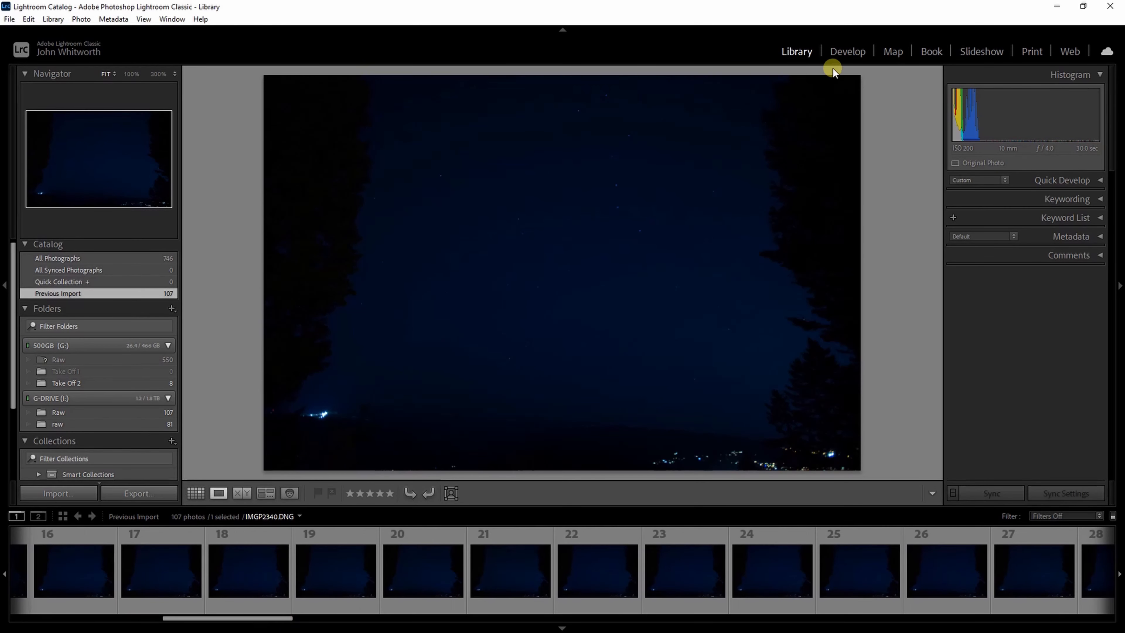
click(855, 51)
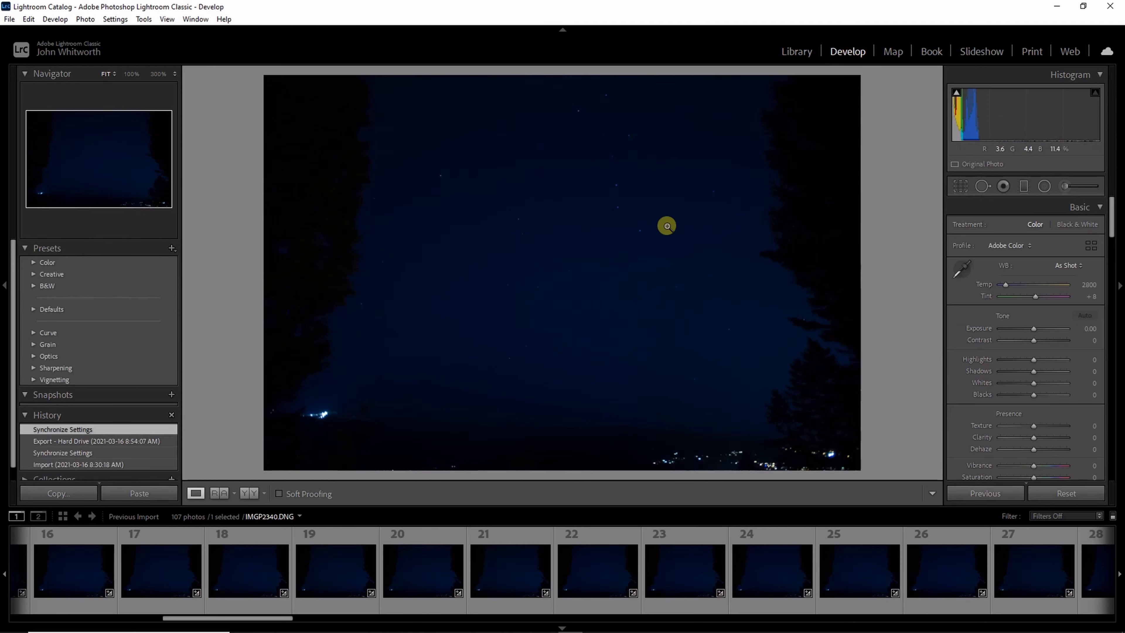
click(637, 189)
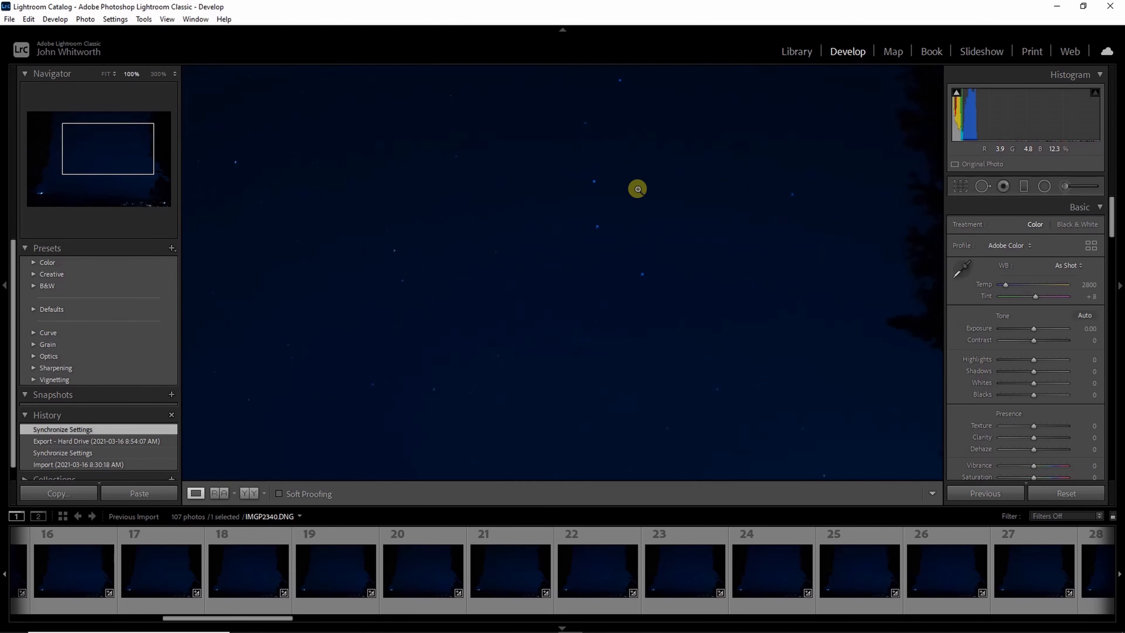
click(557, 216)
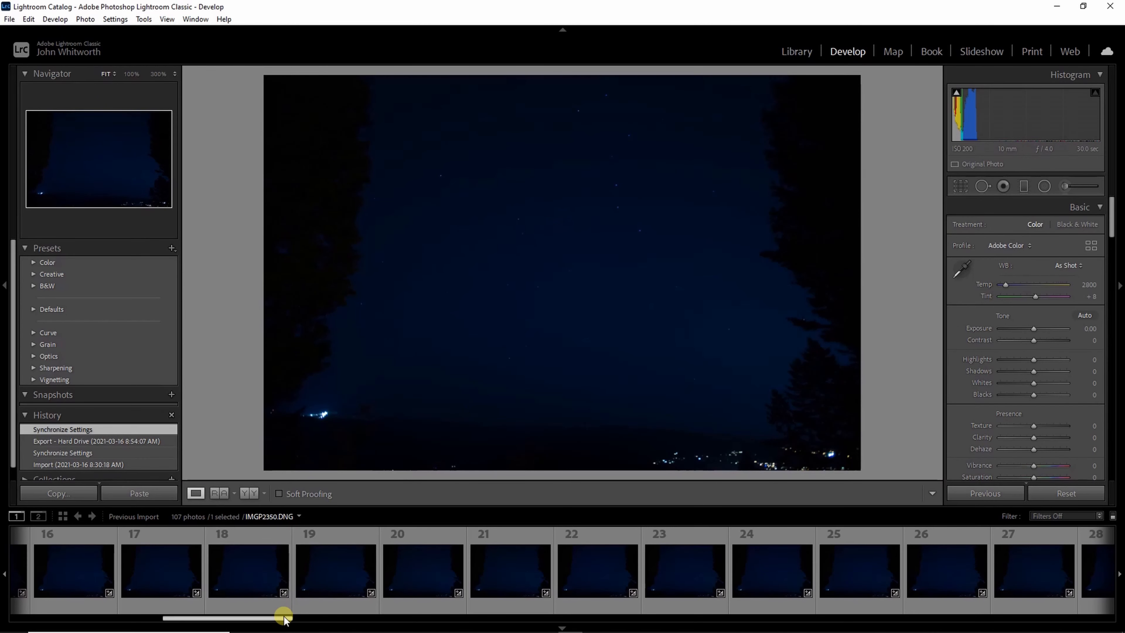
drag(283, 617, 829, 617)
click(915, 567)
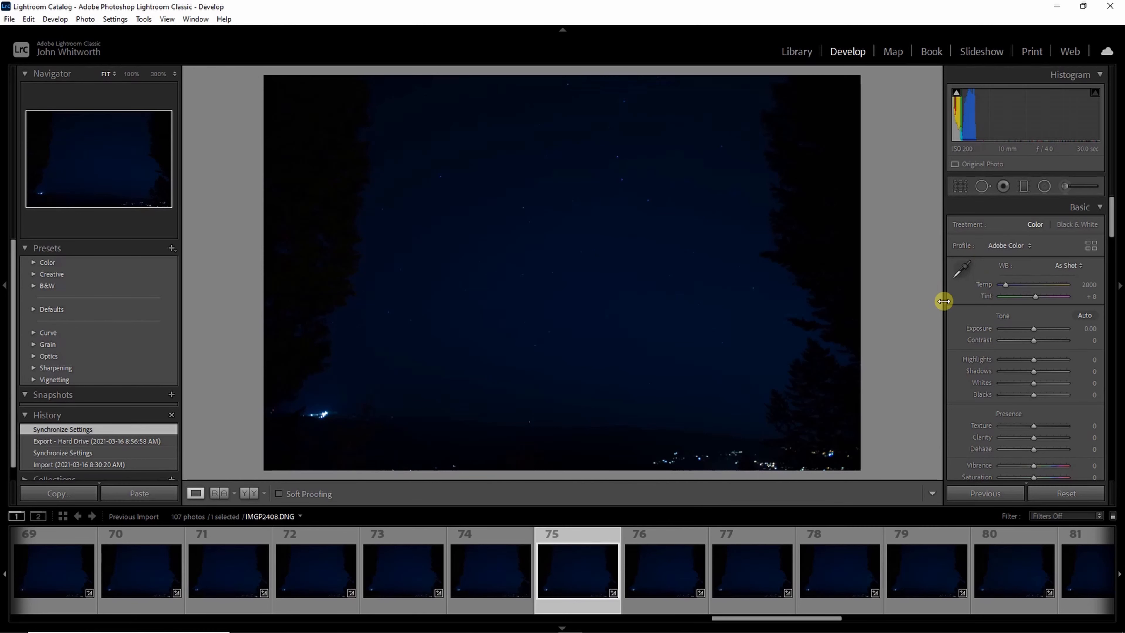
Set Dehaze to +86 on the selected night-sky photo and check its effect on the stars
scroll(1038, 371, down, 3)
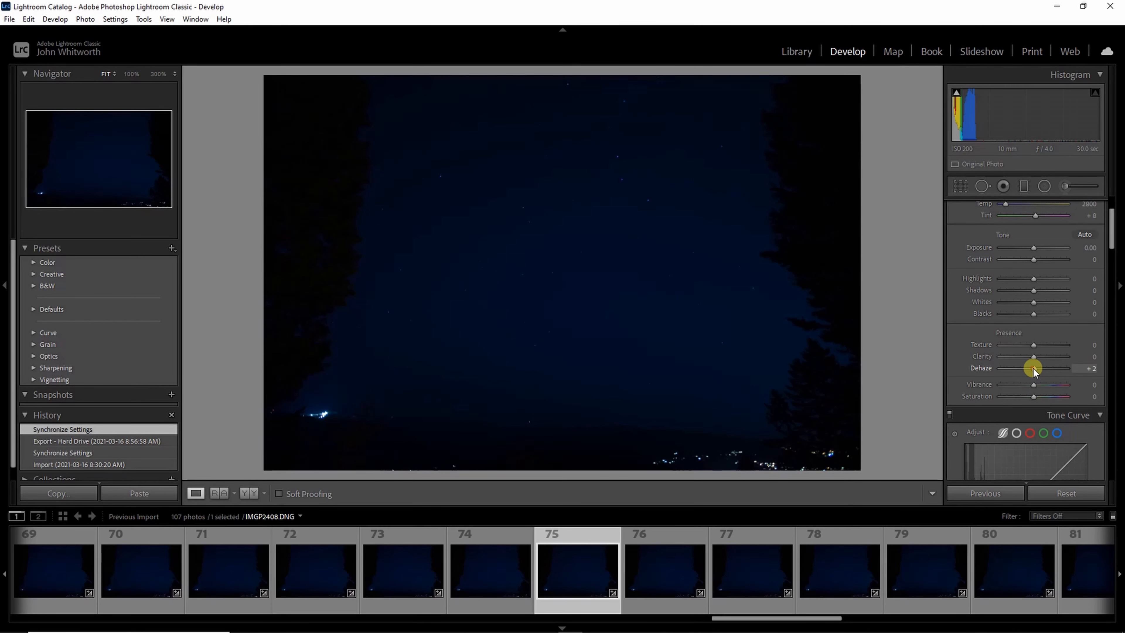
drag(1039, 368, 1046, 368)
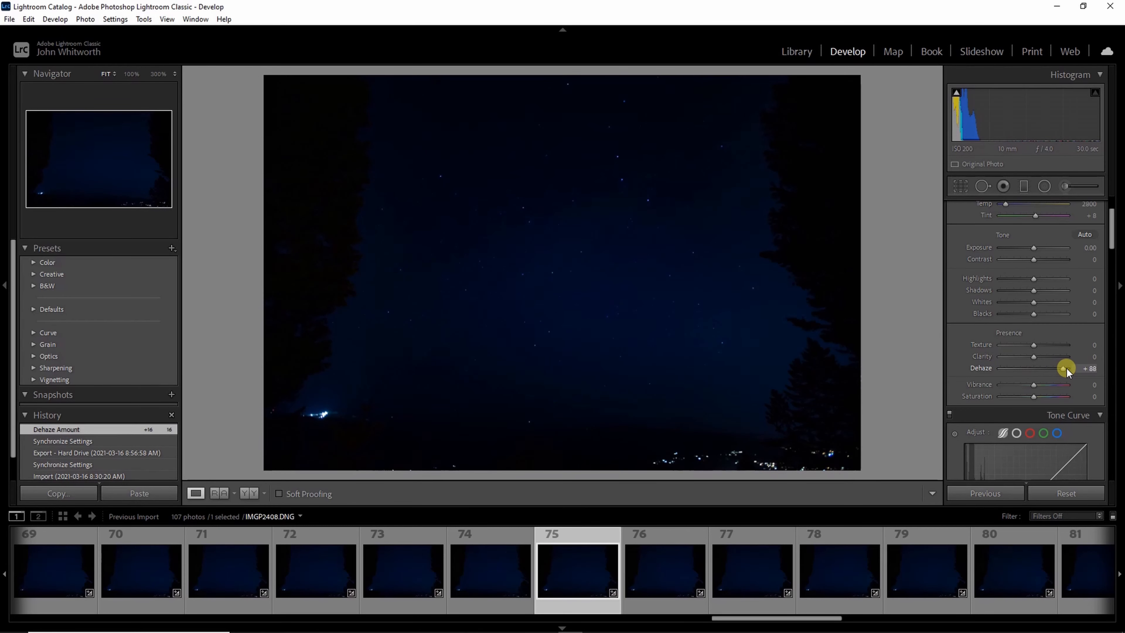
drag(1066, 368, 1066, 368)
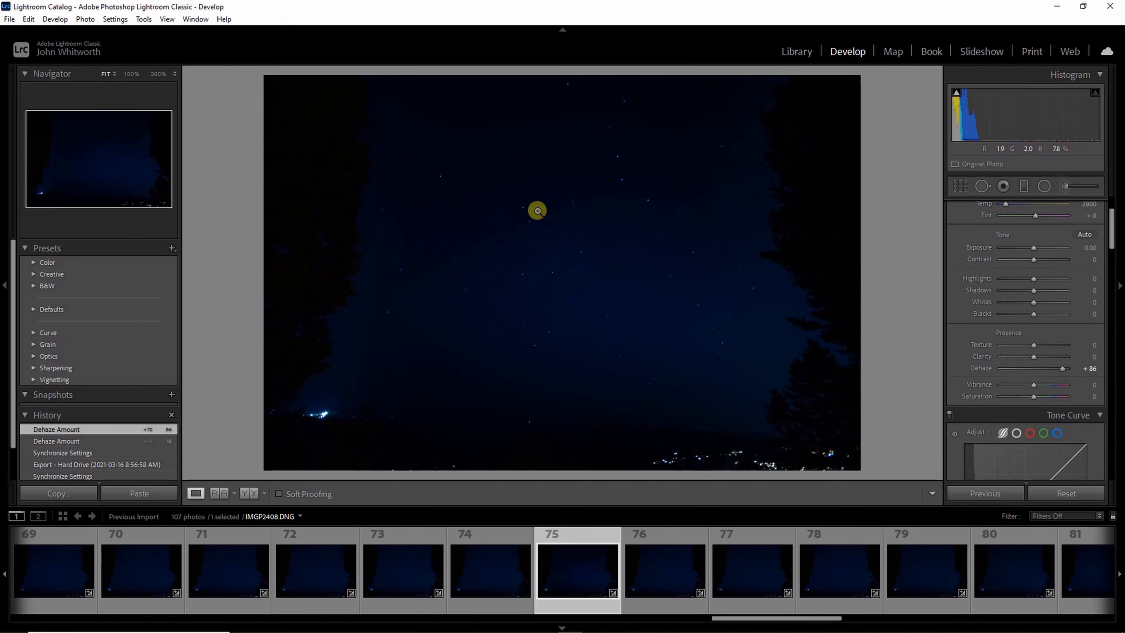
click(587, 287)
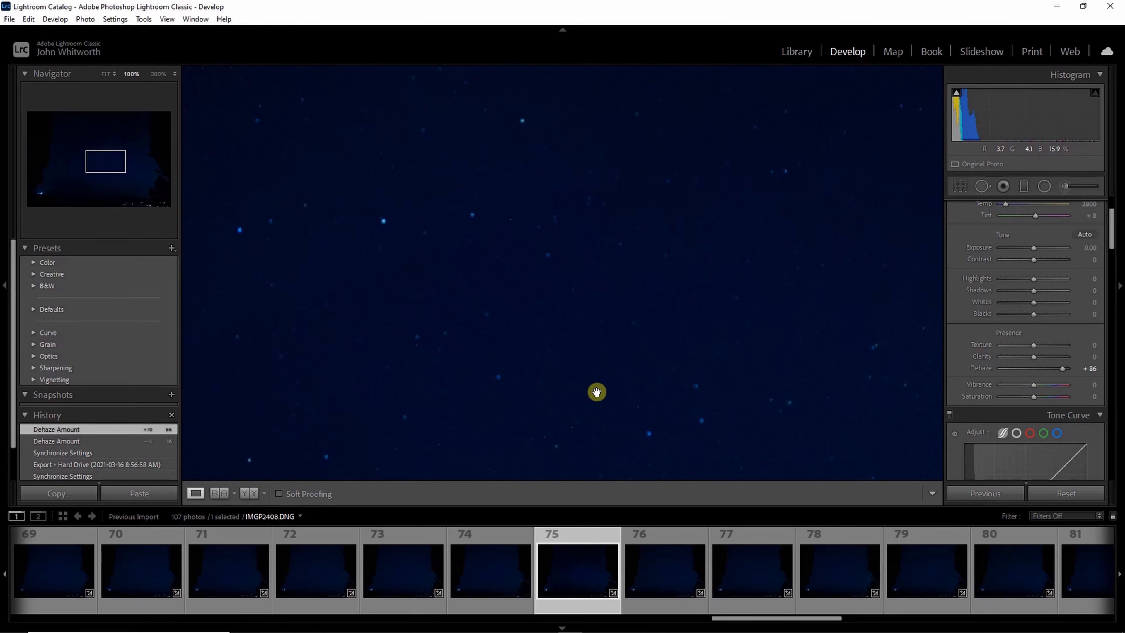
drag(653, 221, 676, 325)
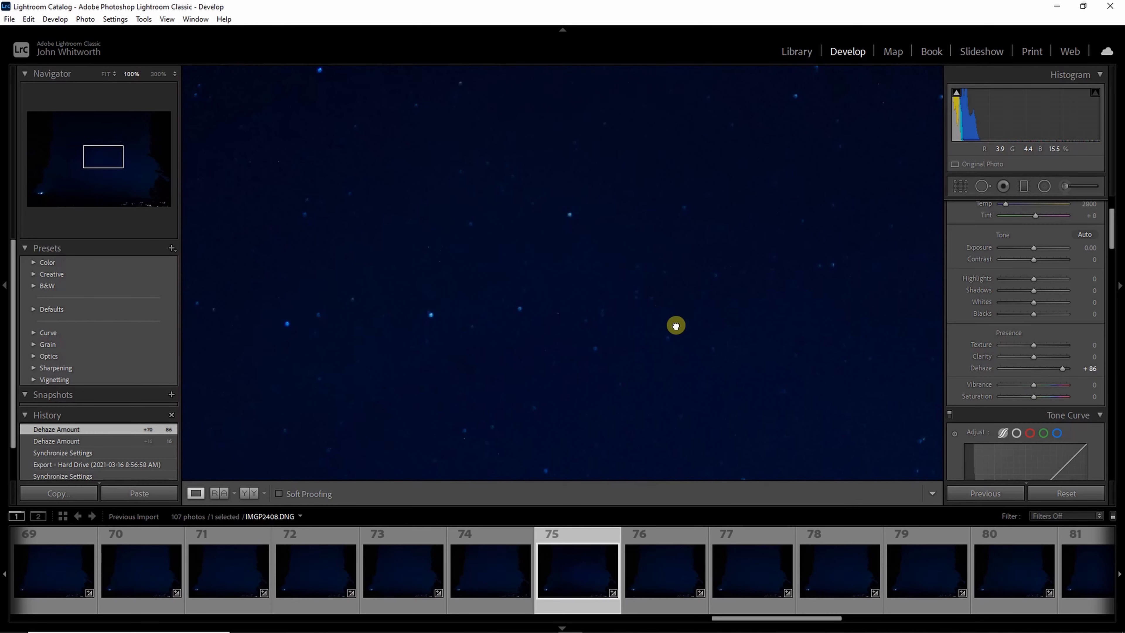
drag(1042, 369, 1035, 373)
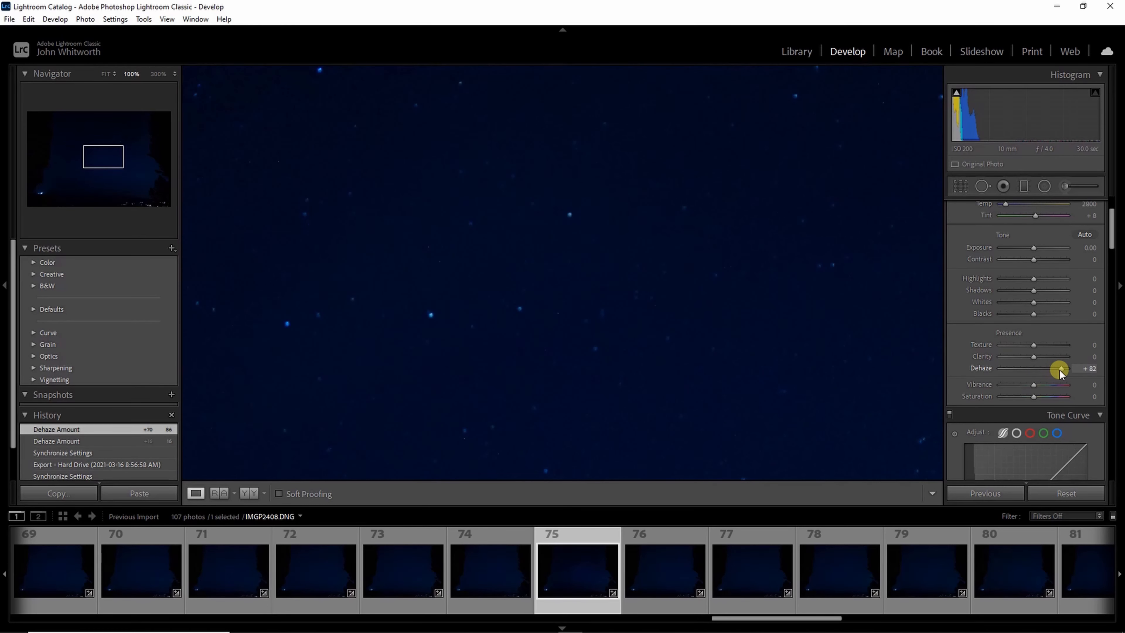
click(581, 286)
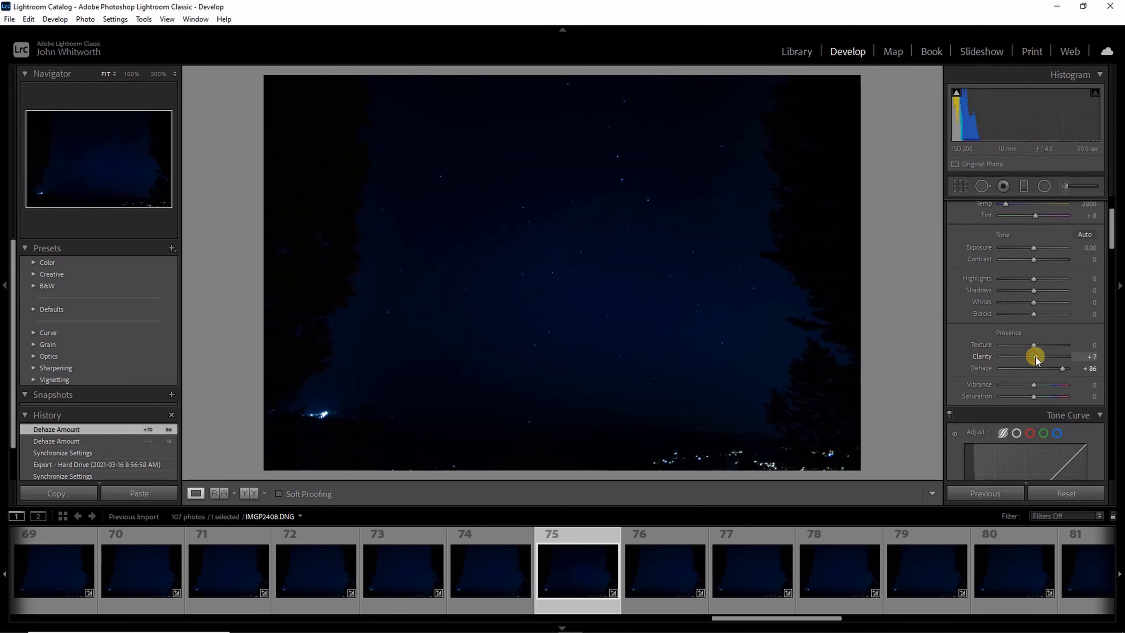
Try Clarity at +30 and +100 on the night-sky photo and settle on +40
drag(1039, 357, 1041, 357)
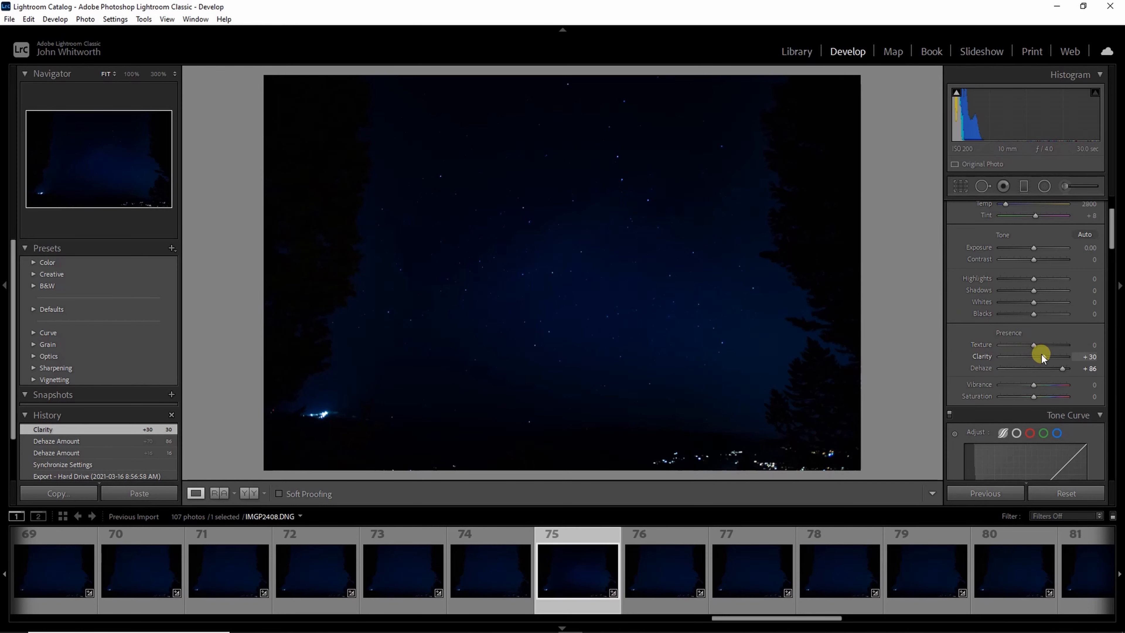
drag(1039, 356, 1061, 355)
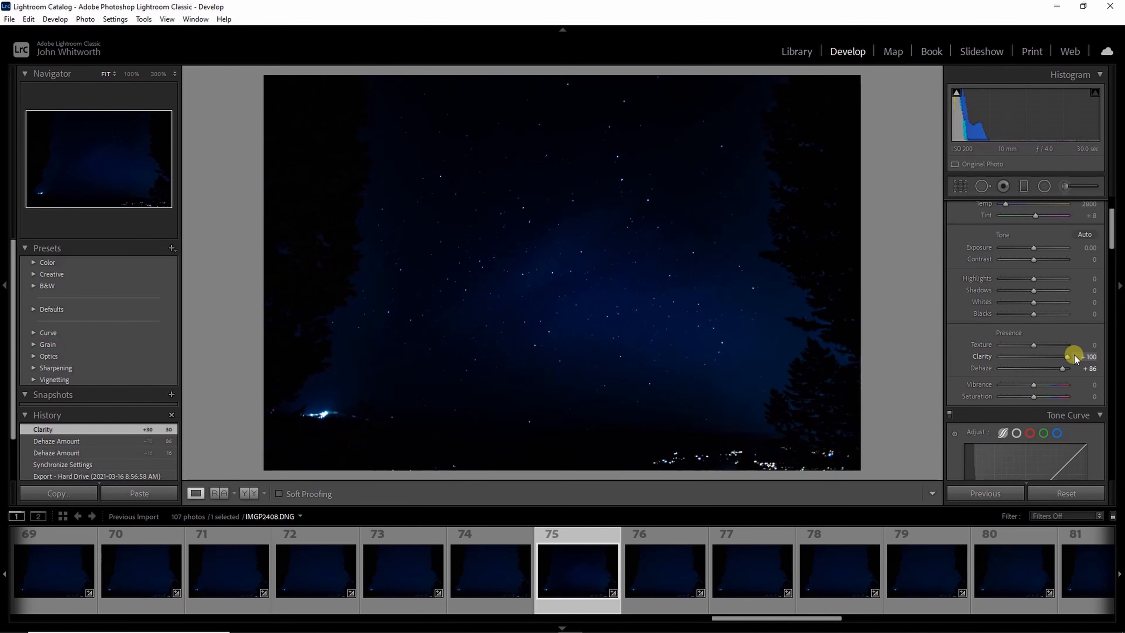
drag(1073, 355, 1074, 355)
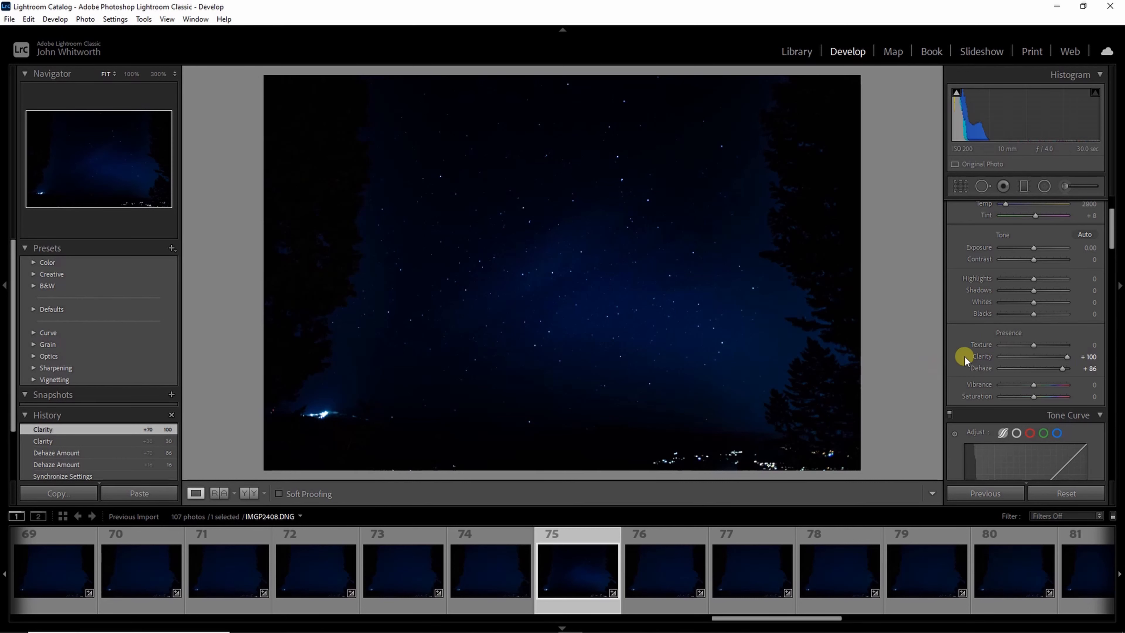
drag(1065, 357, 1046, 361)
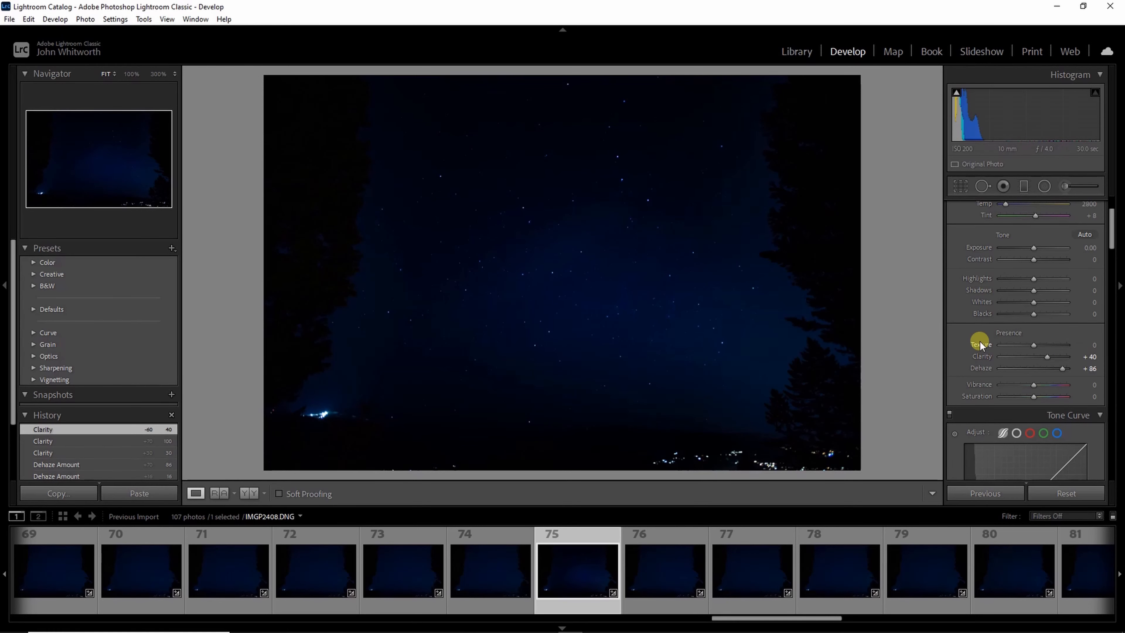
Set Texture to +40 and inspect the stars at full size
drag(1034, 344, 988, 353)
drag(1060, 344, 1047, 346)
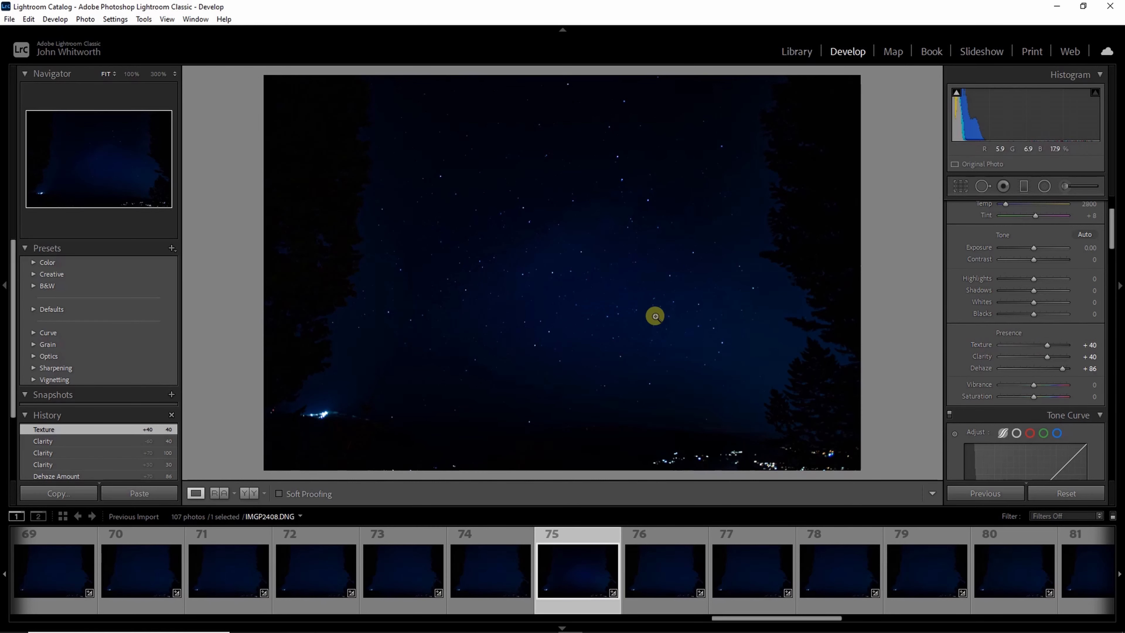
click(526, 252)
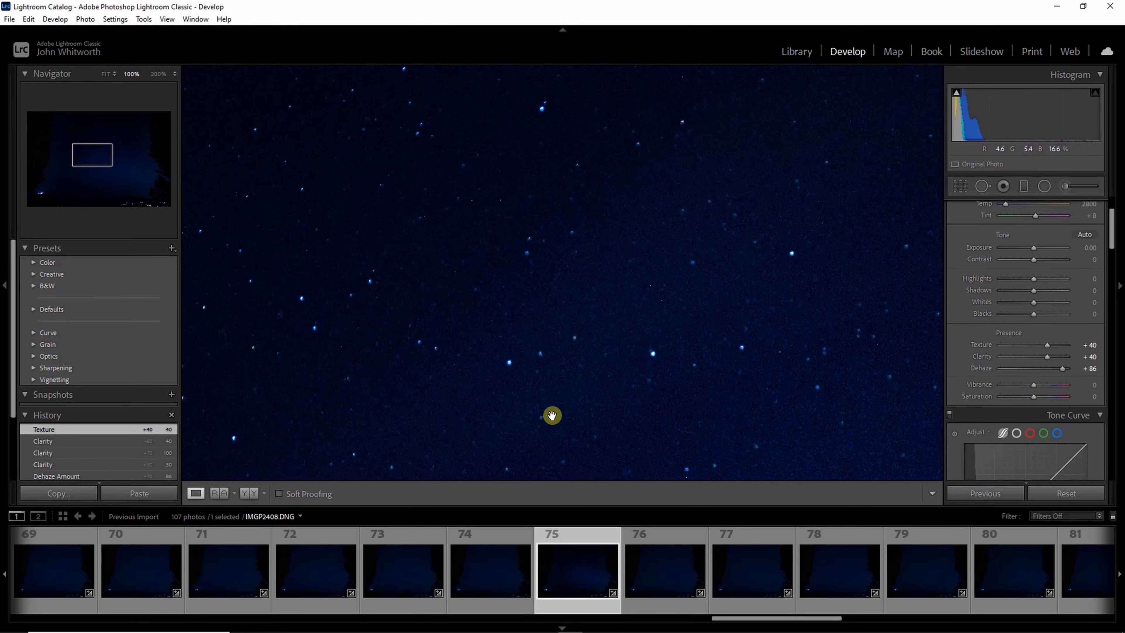
click(655, 292)
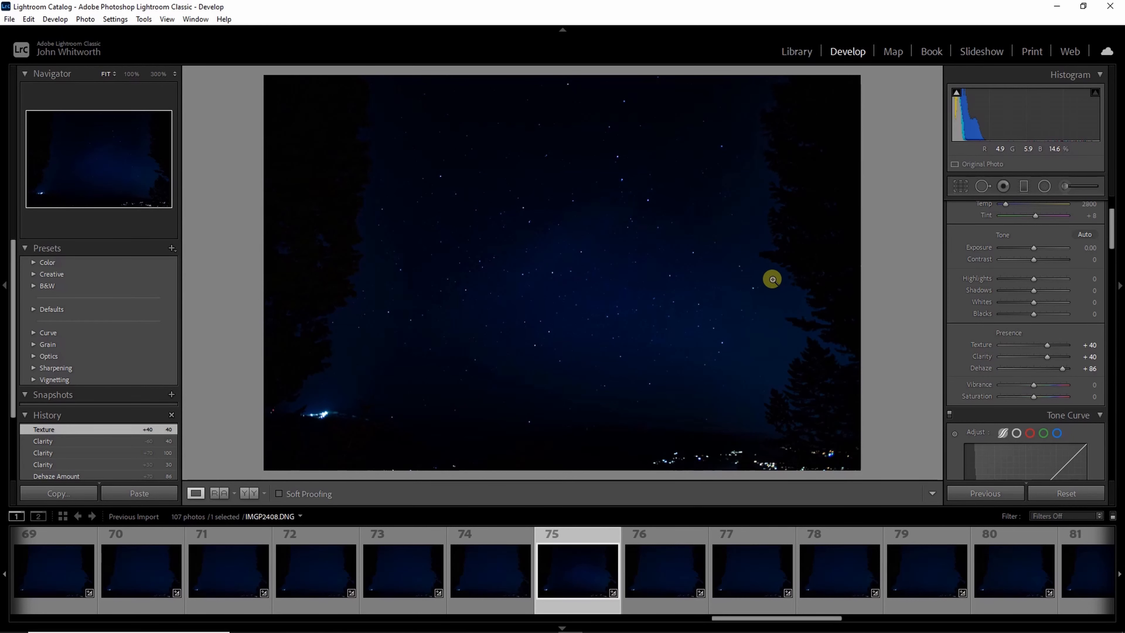
Raise Exposure to +1.84 and check the brightened sky and stars at full size
scroll(1023, 330, up, 3)
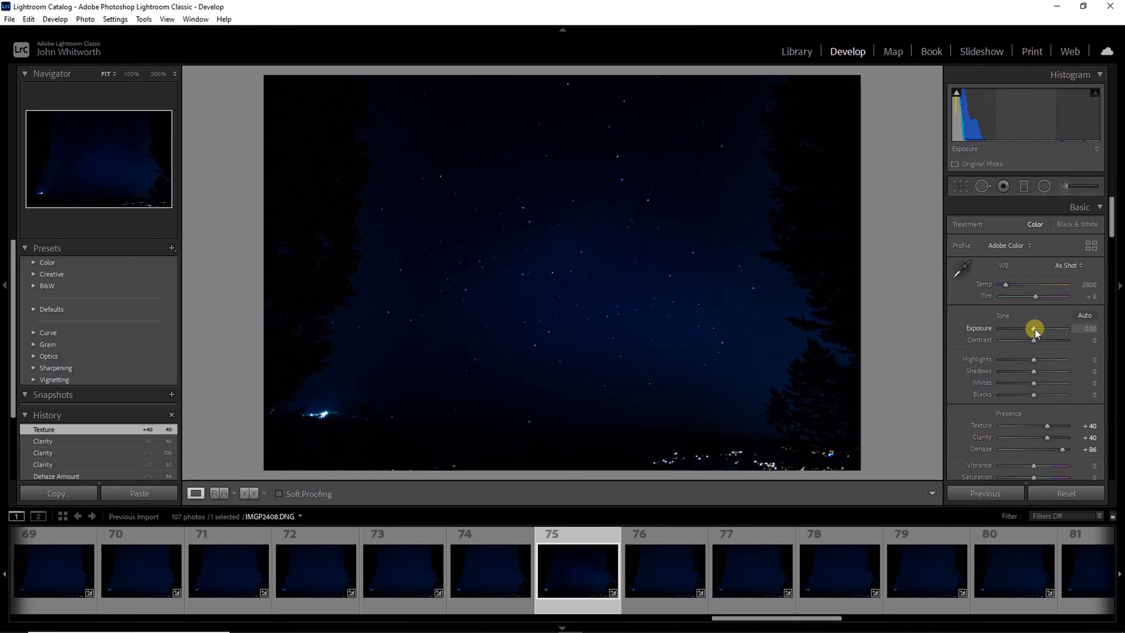
drag(1034, 329, 1047, 332)
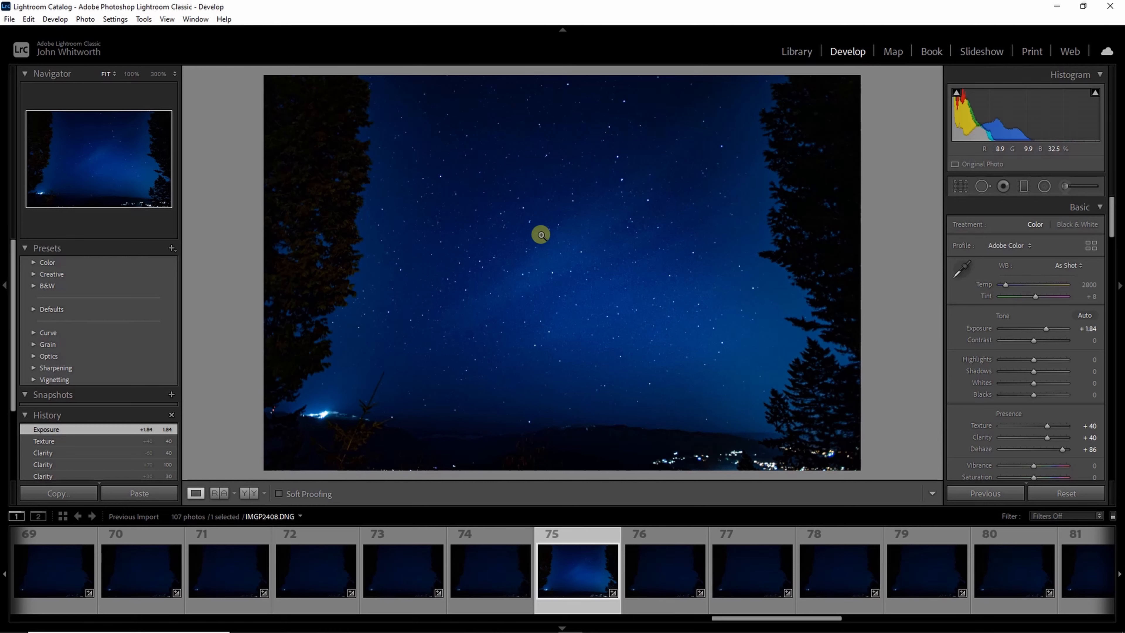
click(437, 237)
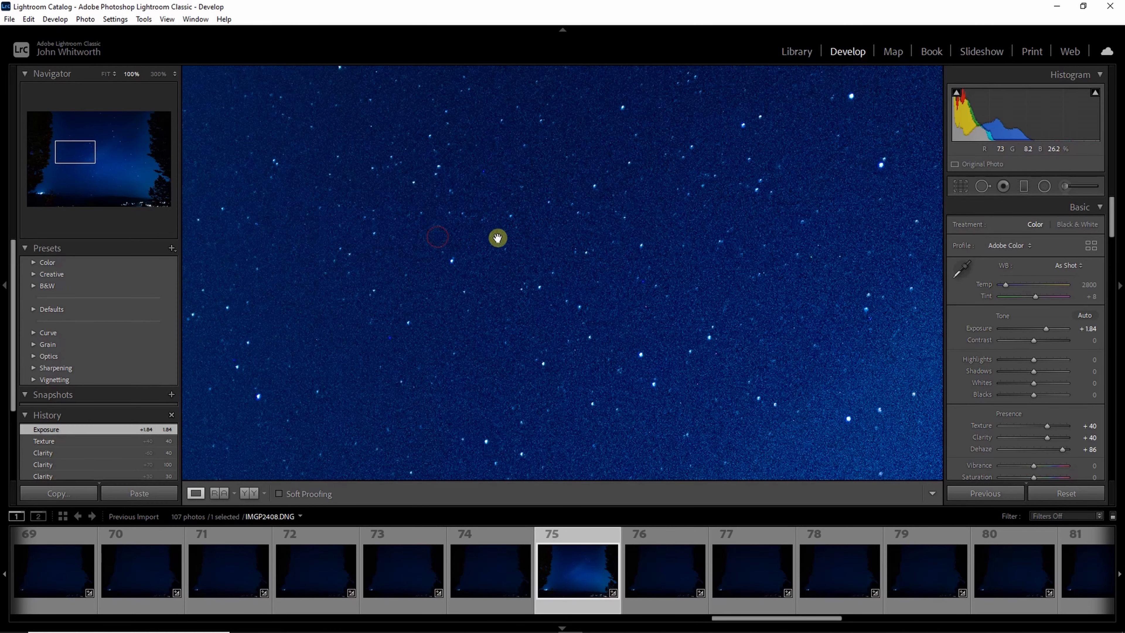
click(670, 293)
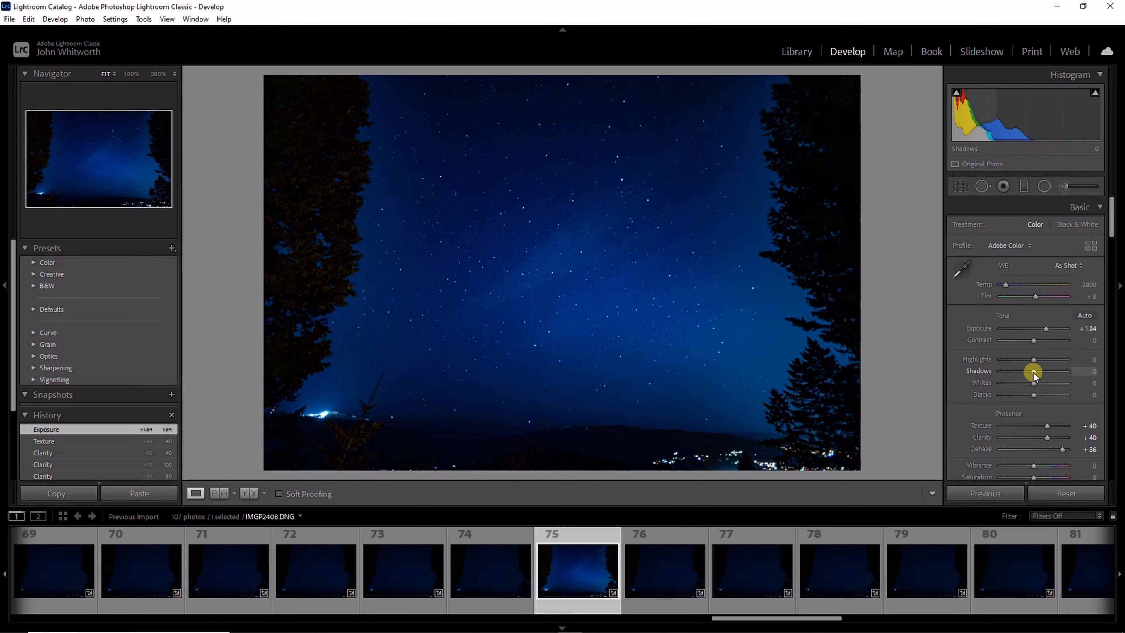
Fine-tune the photo's tone with Highlights at +14, Shadows at -5 and Blacks at -16
drag(1034, 360, 1040, 361)
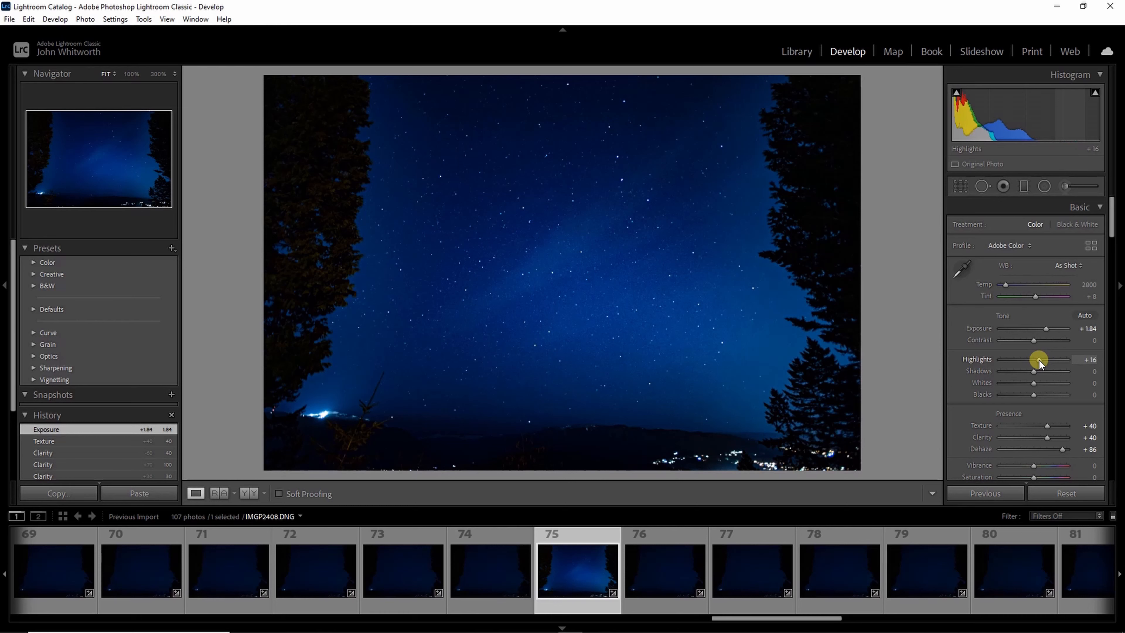
drag(1039, 361, 1039, 361)
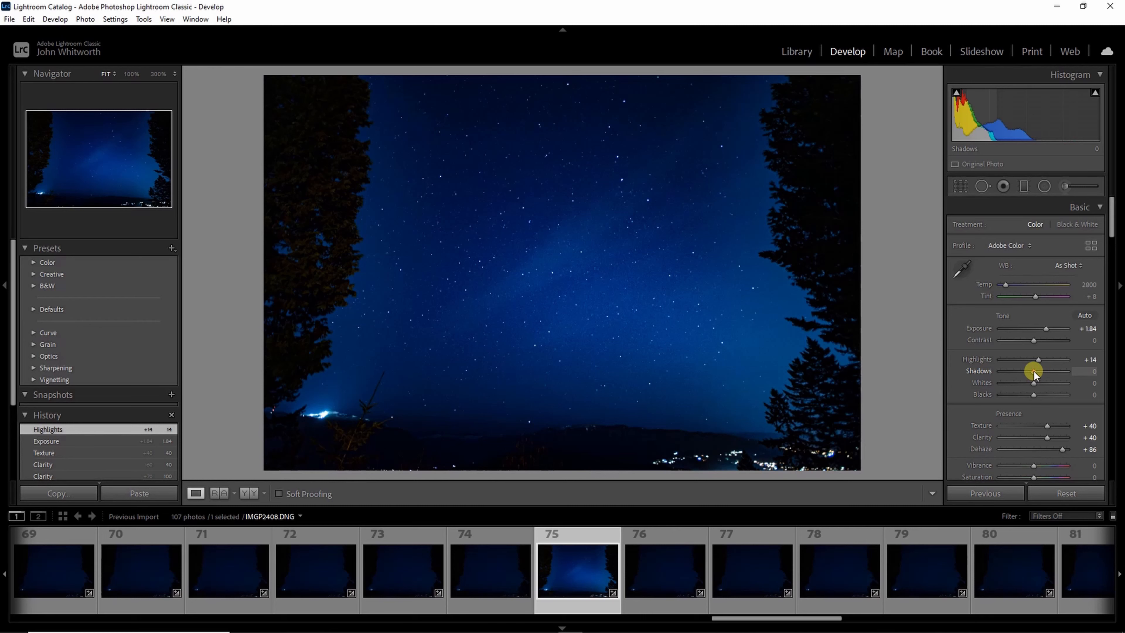
drag(1030, 372, 1032, 372)
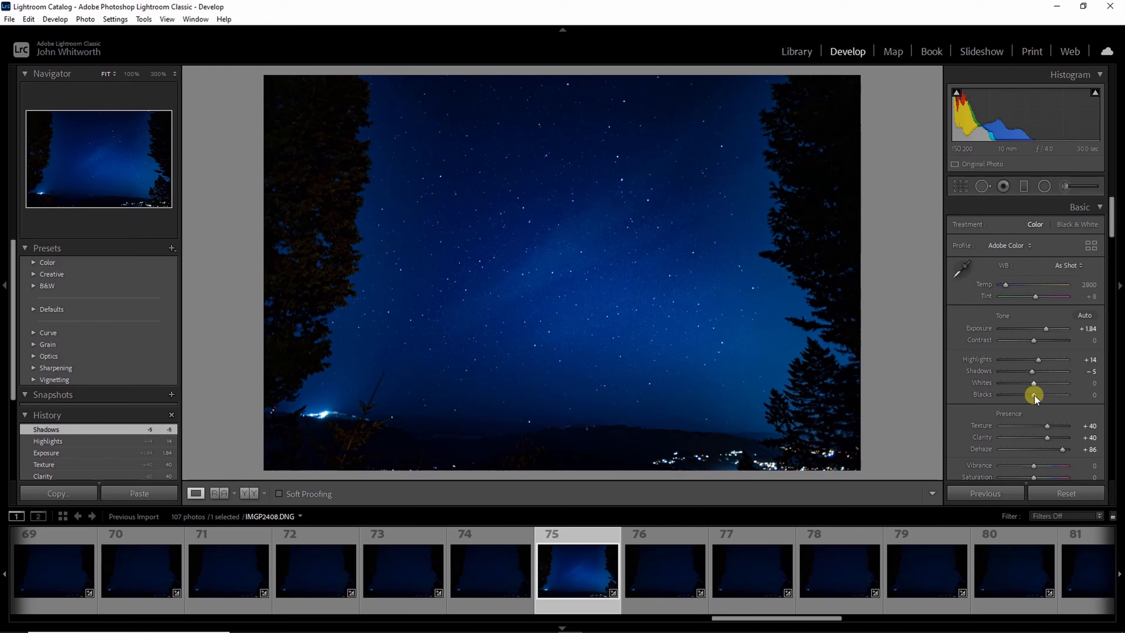
drag(1033, 395, 1028, 395)
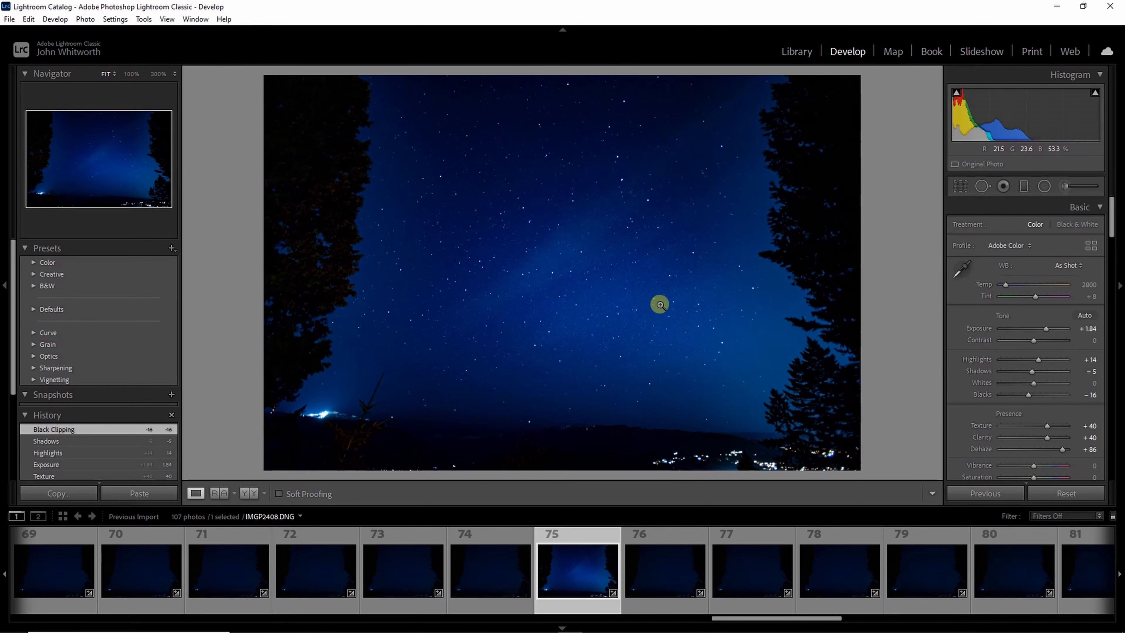
Compare the edited frame 75 with the unedited frame 76, ending on frame 75
click(663, 568)
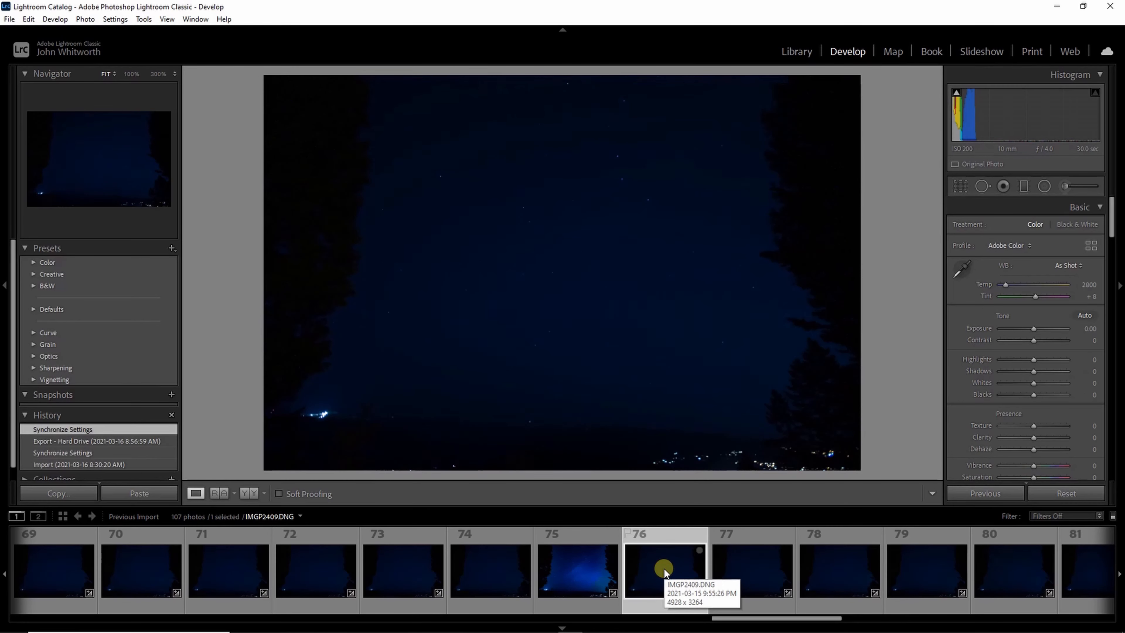
click(572, 570)
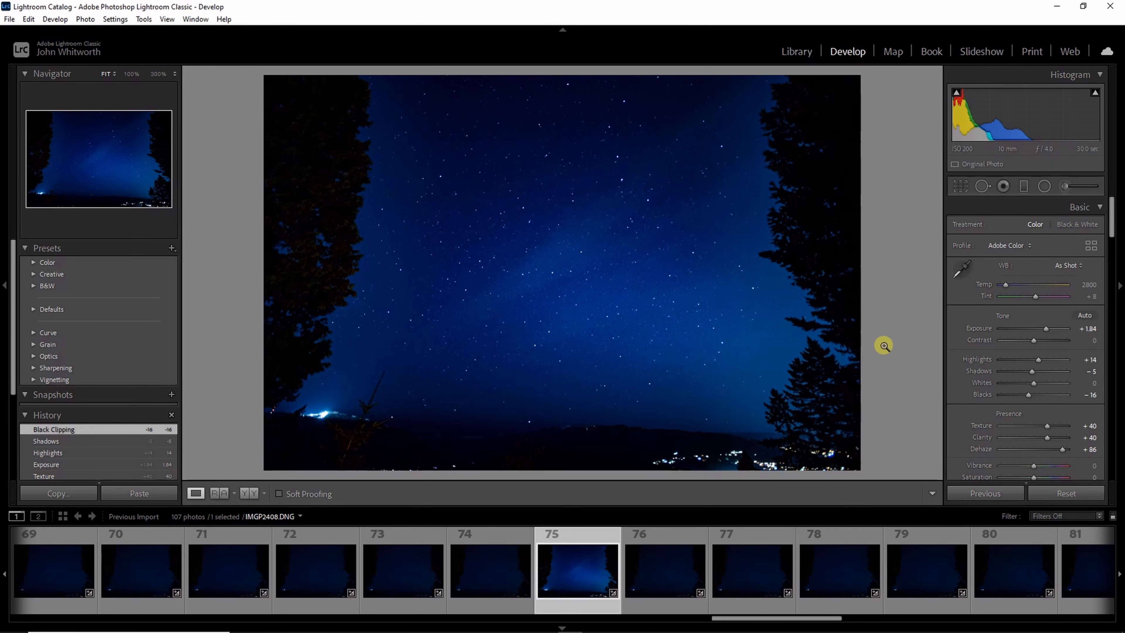
Set Luminance noise reduction to 40 for frame 75, judging the grain in the sky at full size
scroll(1035, 341, down, 3)
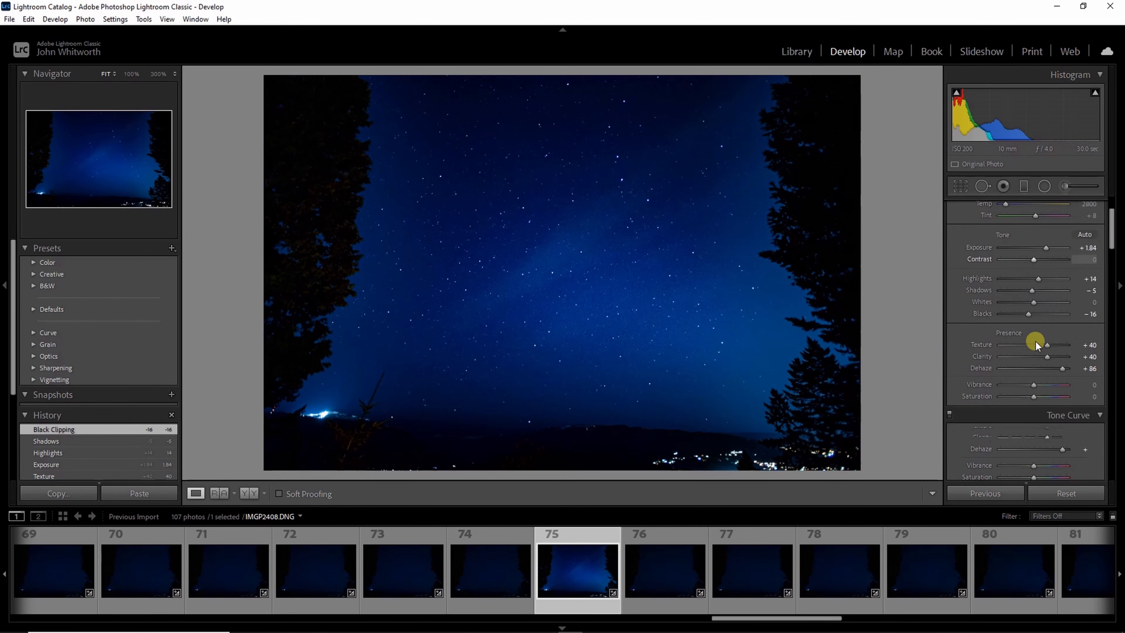
scroll(1048, 370, down, 12)
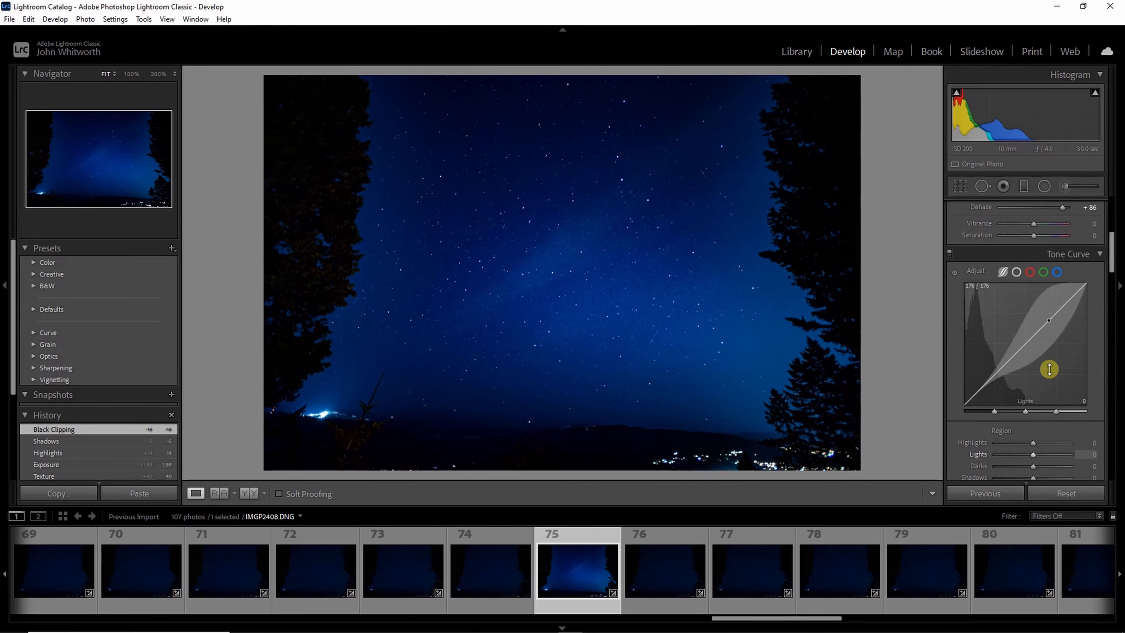
scroll(1049, 369, down, 10)
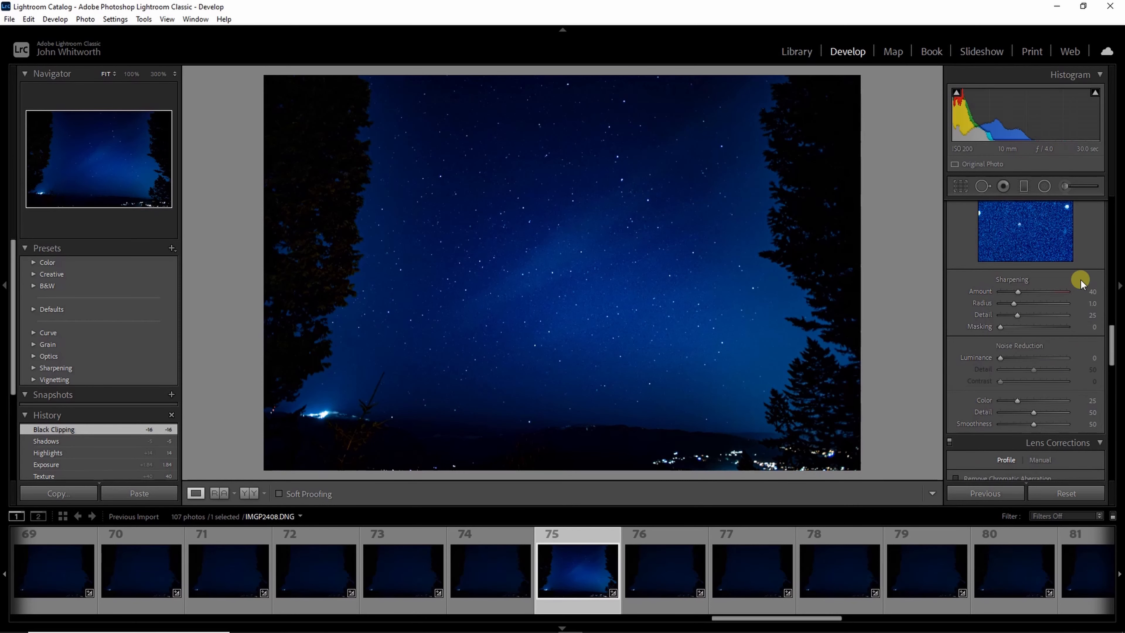
click(1033, 357)
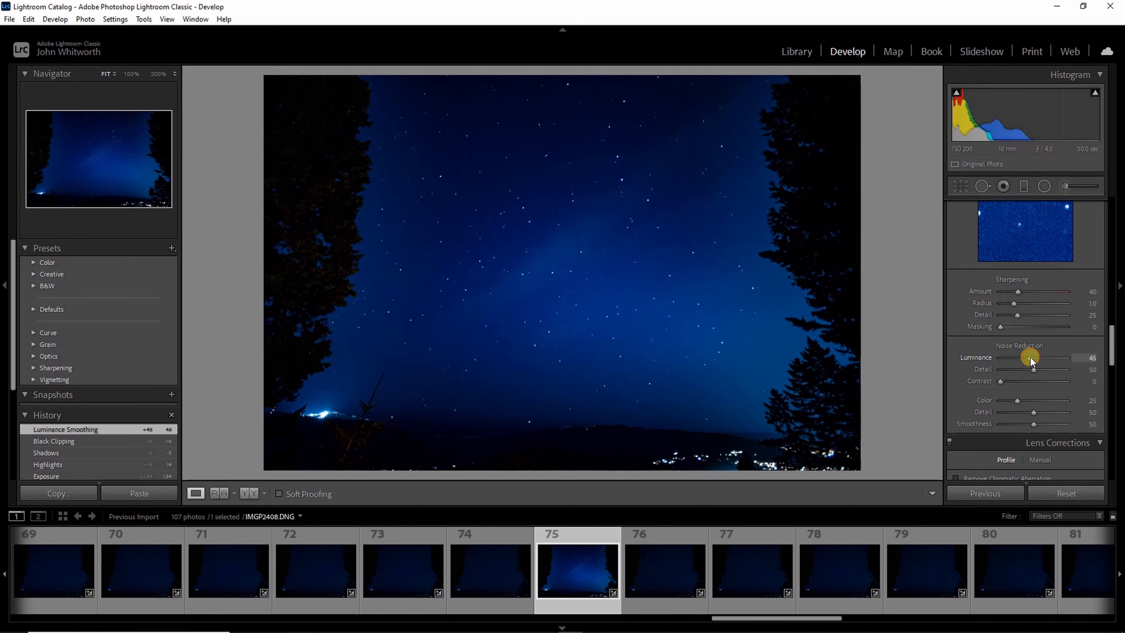
drag(1030, 357, 1026, 358)
drag(1024, 360, 1025, 362)
click(620, 279)
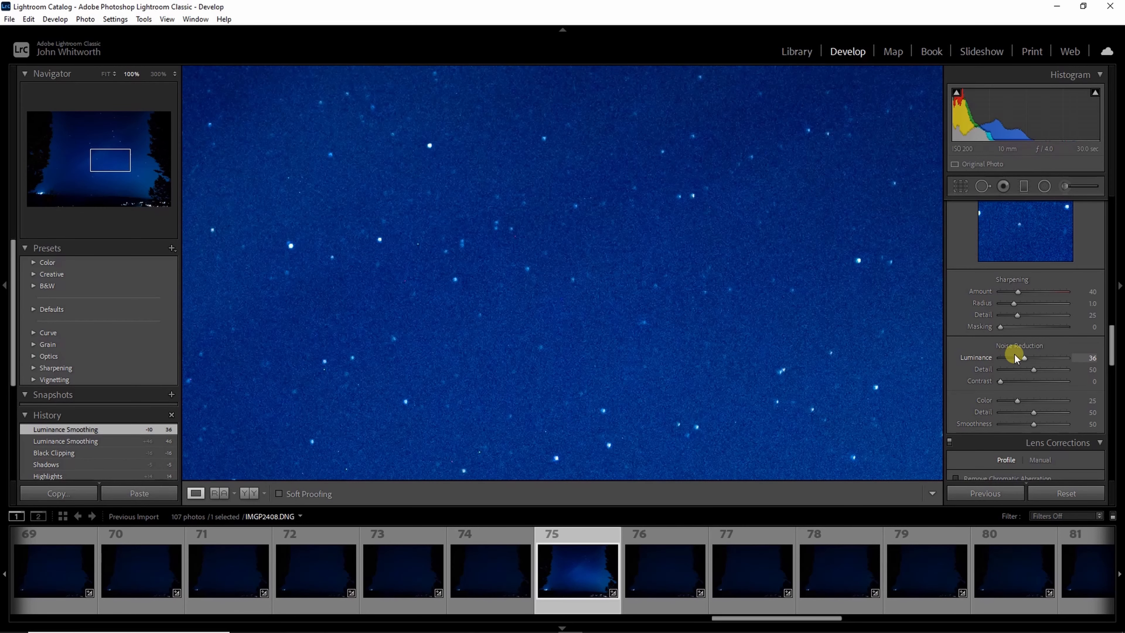
mouse_move(1025, 356)
mouse_down()
mouse_move(993, 360)
mouse_move(1027, 361)
mouse_up()
drag(1028, 360, 1028, 360)
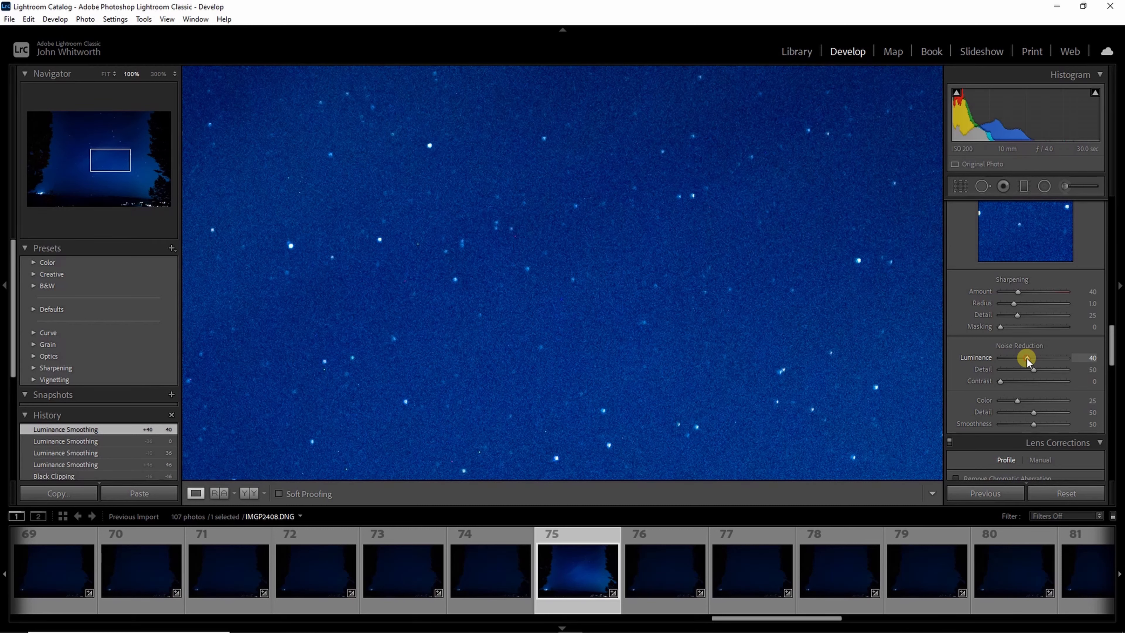
drag(1028, 359, 1026, 359)
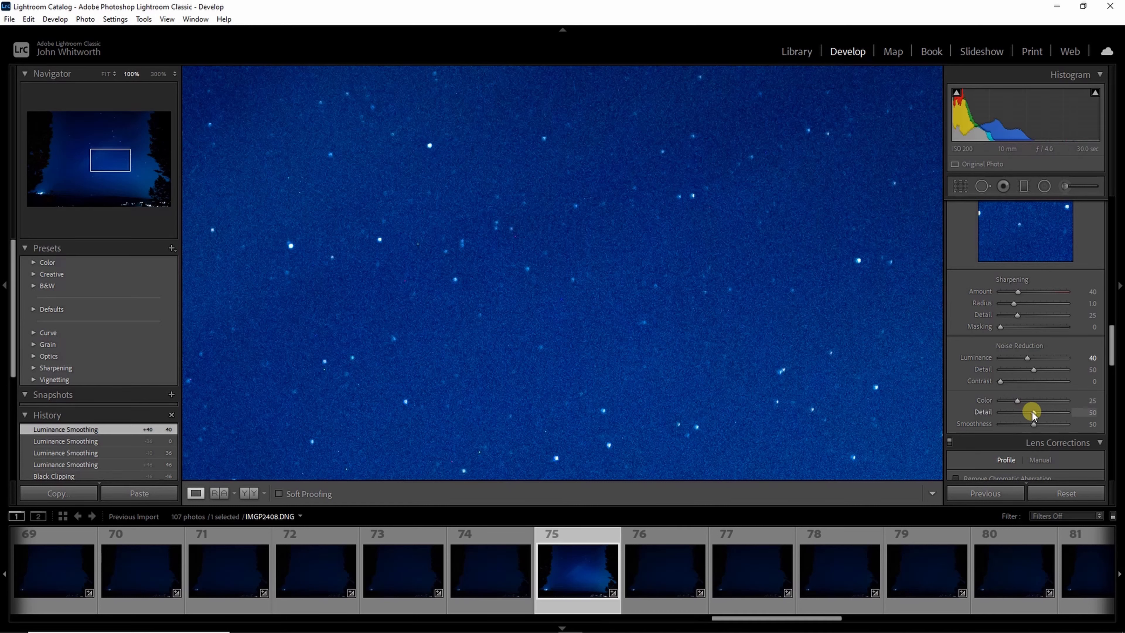
Set the Detail of the Color noise reduction to 60 and return to the whole-photo view
double_click(1048, 411)
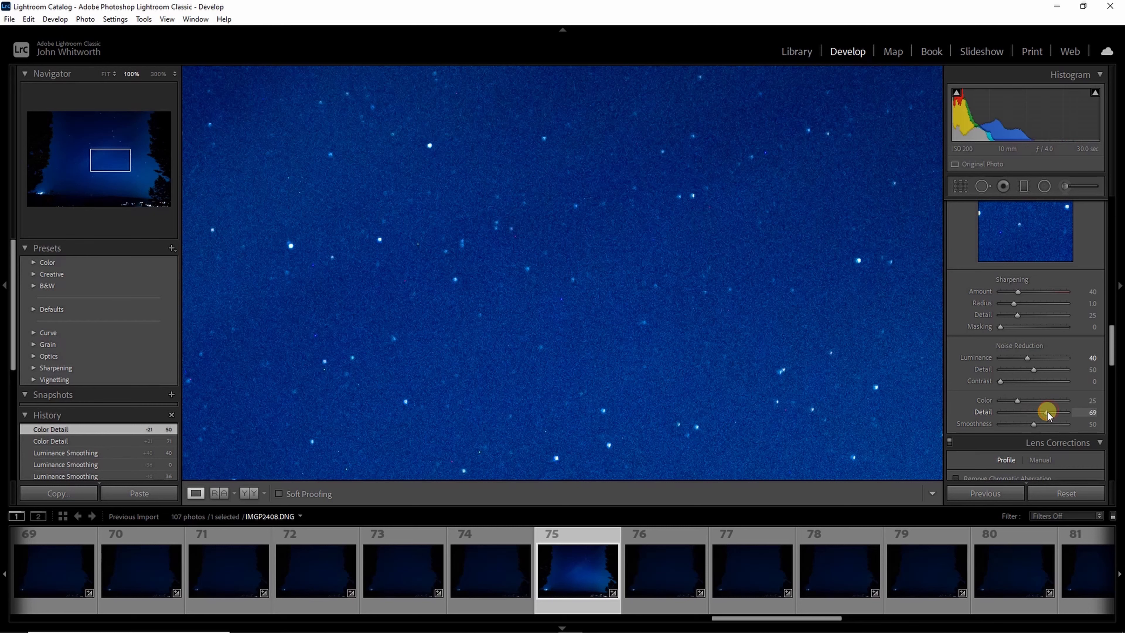
drag(1041, 413, 1040, 414)
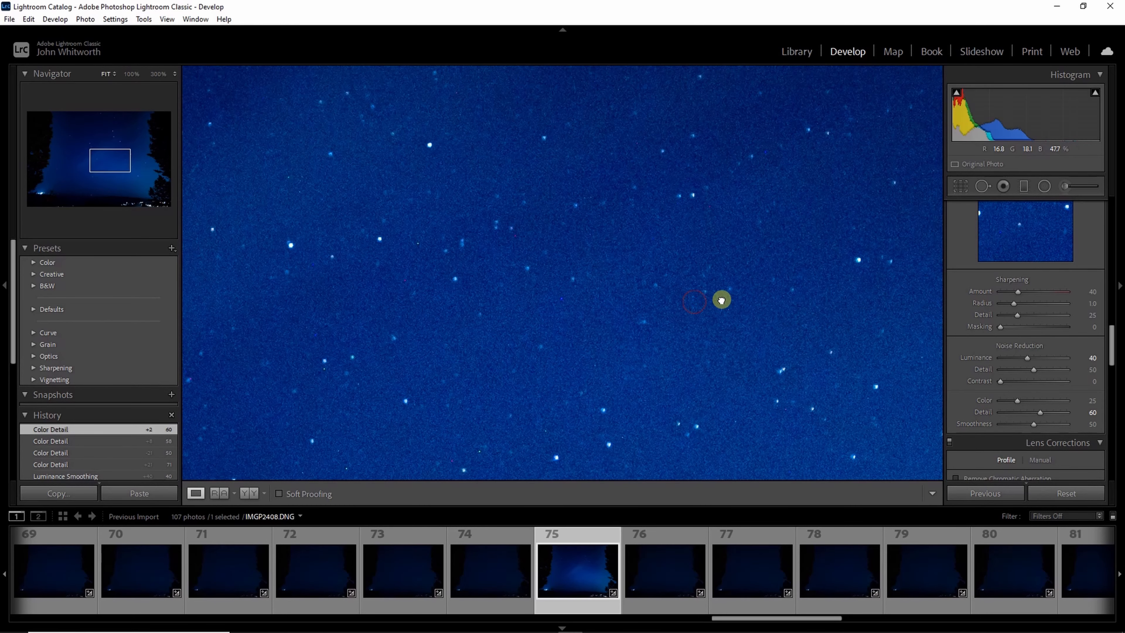
click(722, 299)
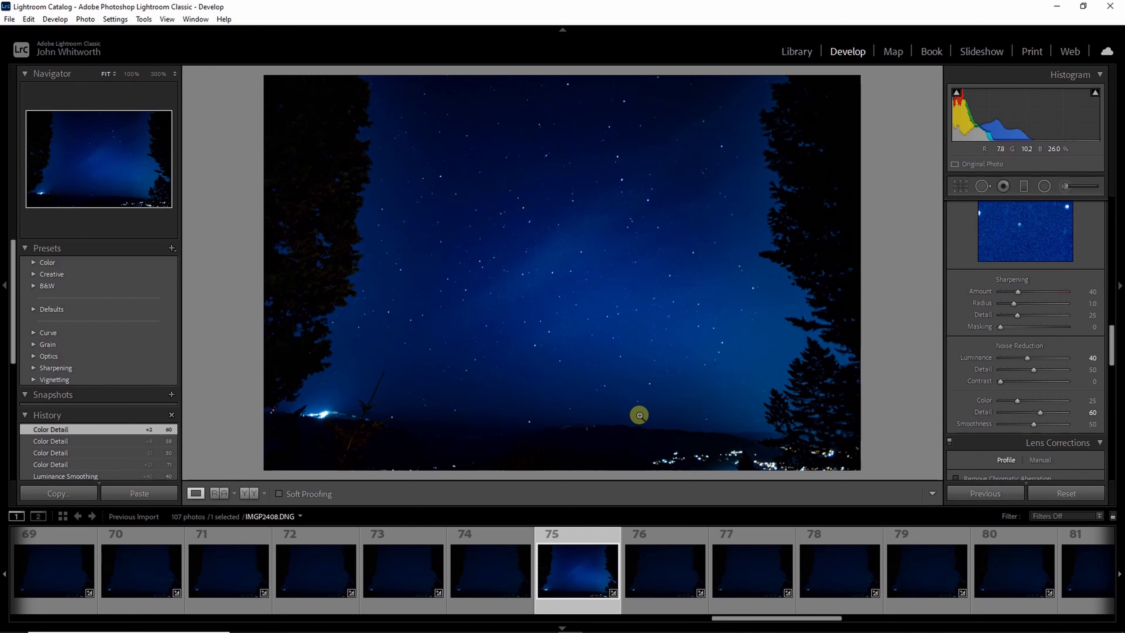
Enable Remove Chromatic Aberration in the photo's lens corrections
scroll(979, 359, down, 4)
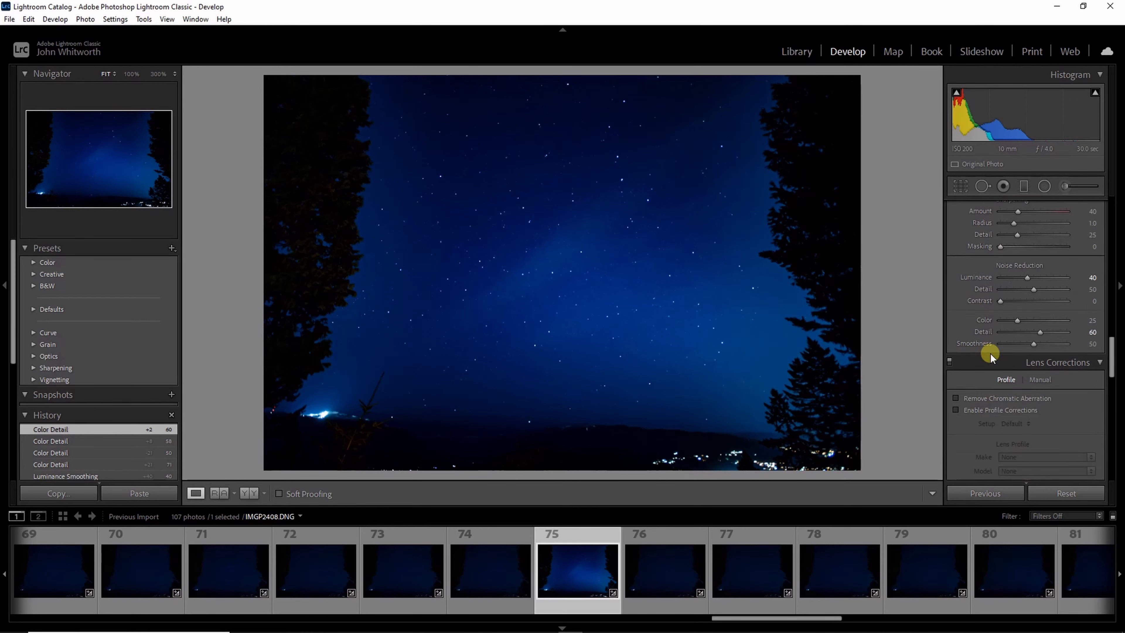
click(956, 317)
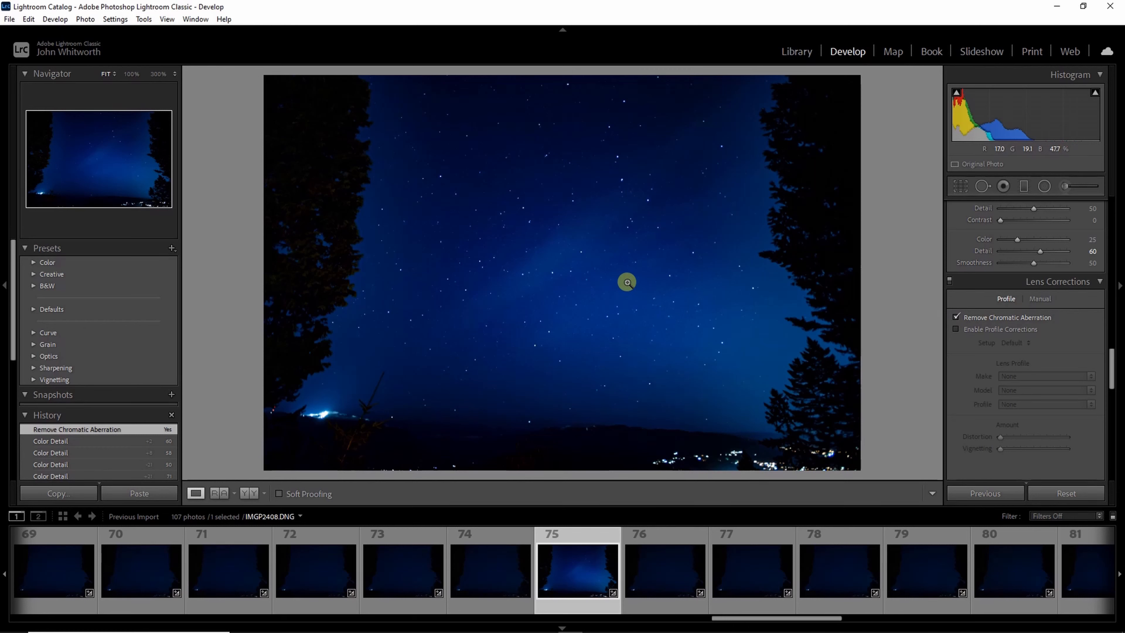
scroll(1037, 385, up, 10)
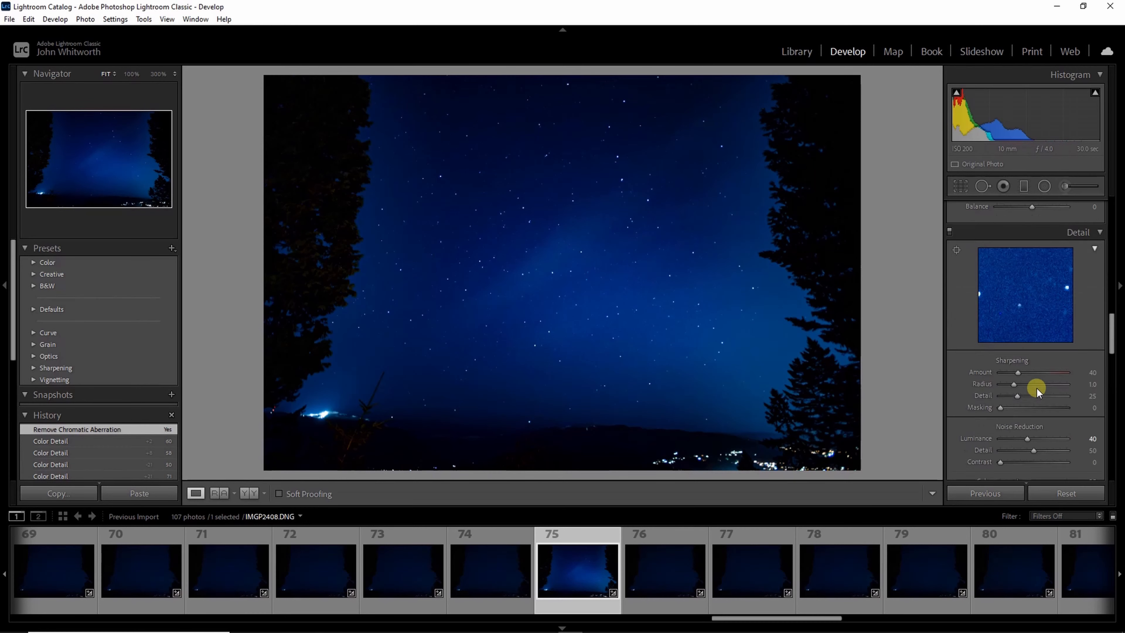
scroll(1035, 381, up, 5)
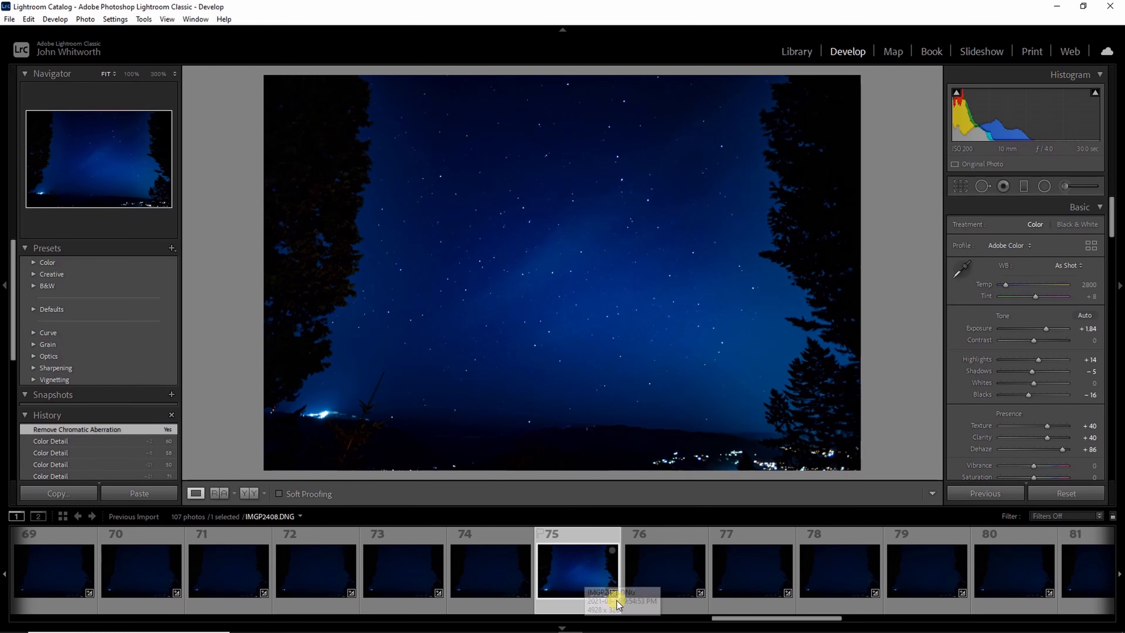
Select every photo in the sequence and synchronize frame 75's develop settings to all of them
mouse_move(615, 596)
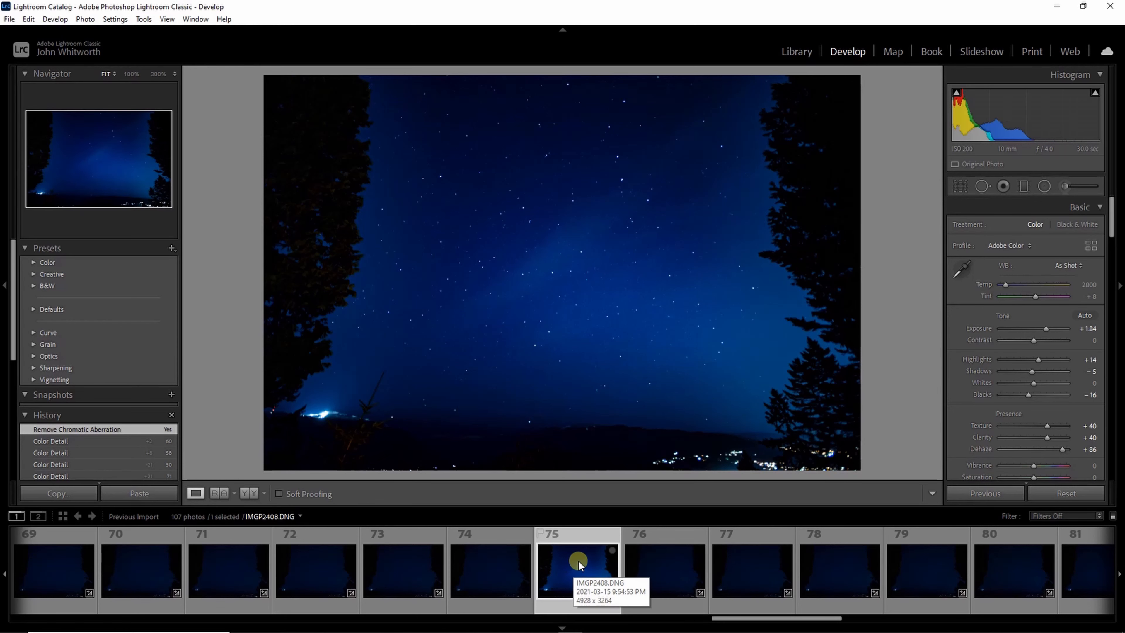
key(ctrl+a)
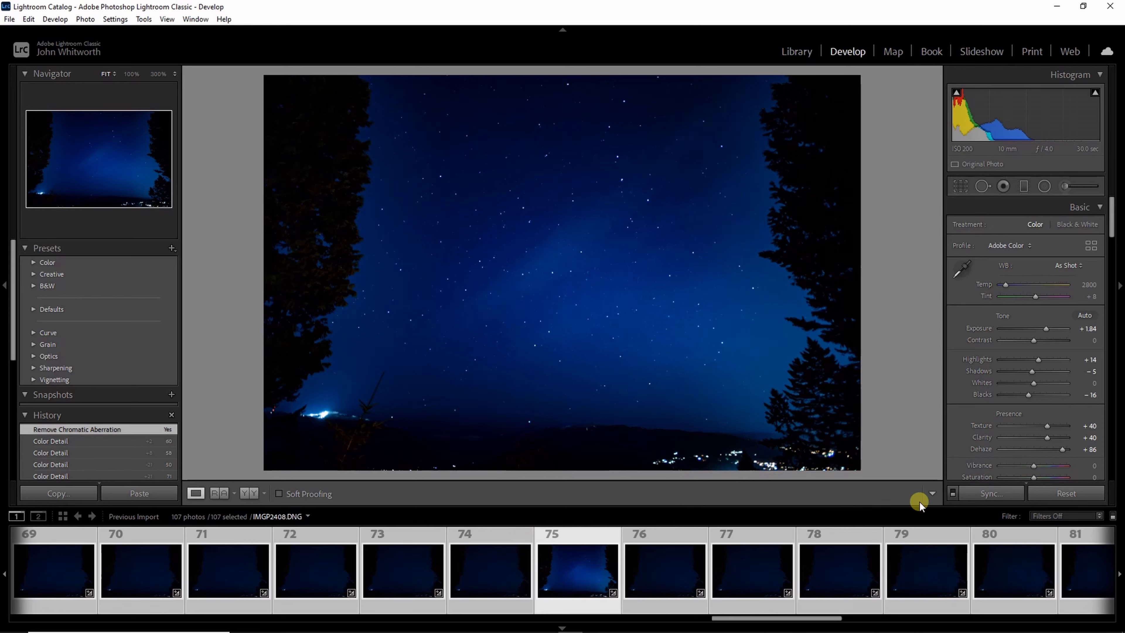
click(991, 494)
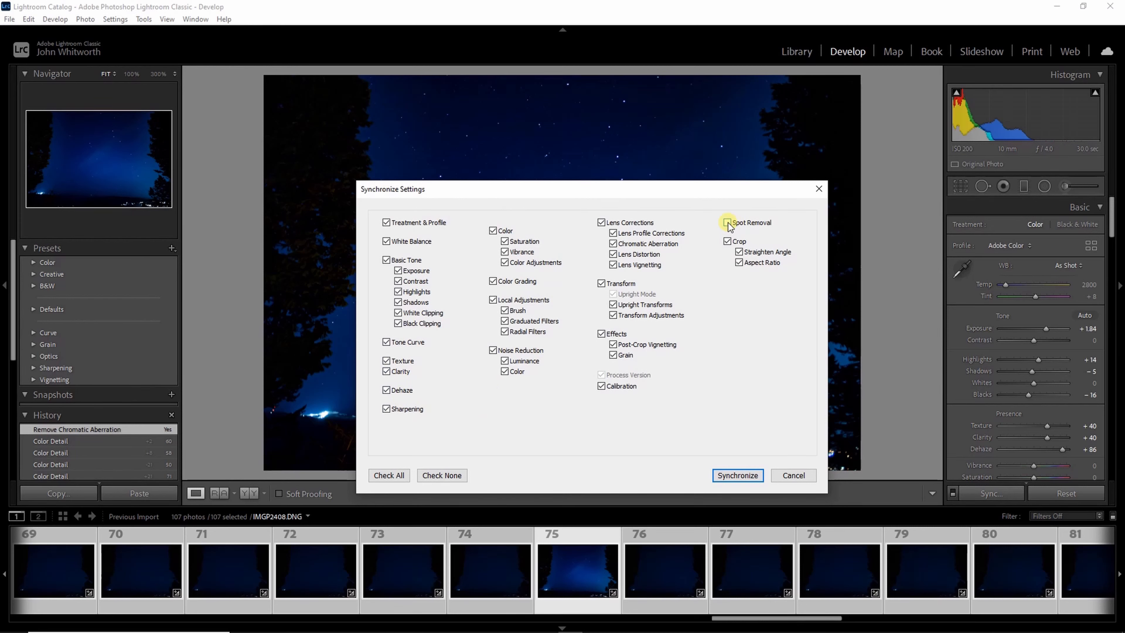
click(745, 474)
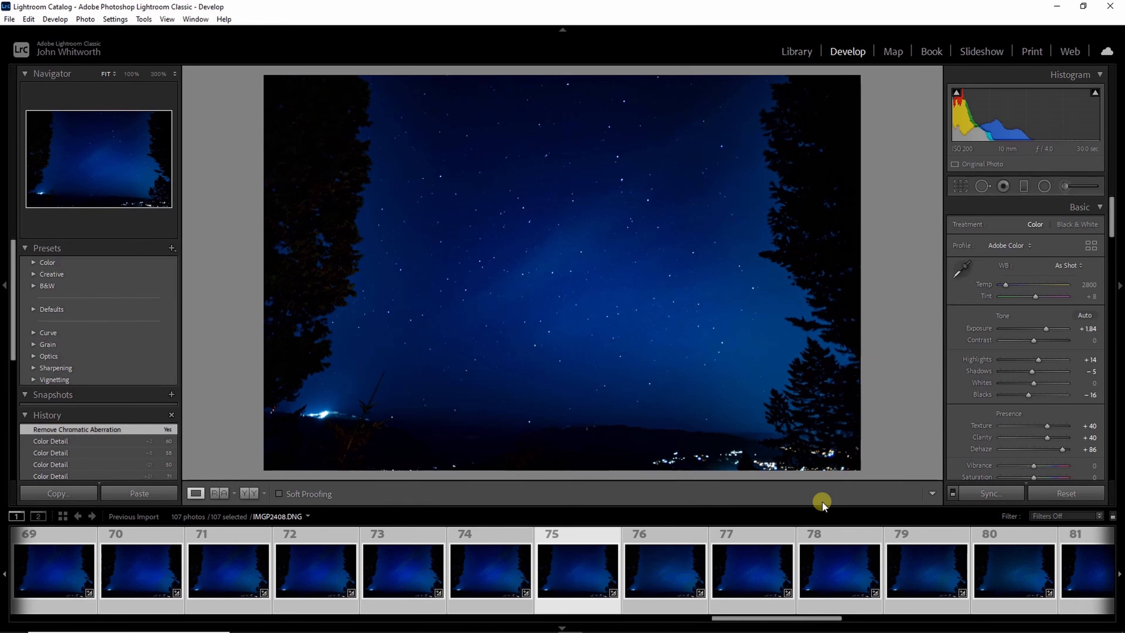
Check the synchronized edits on frames 102 and 101 and look over the start of the sequence
drag(805, 617, 1016, 617)
click(1025, 608)
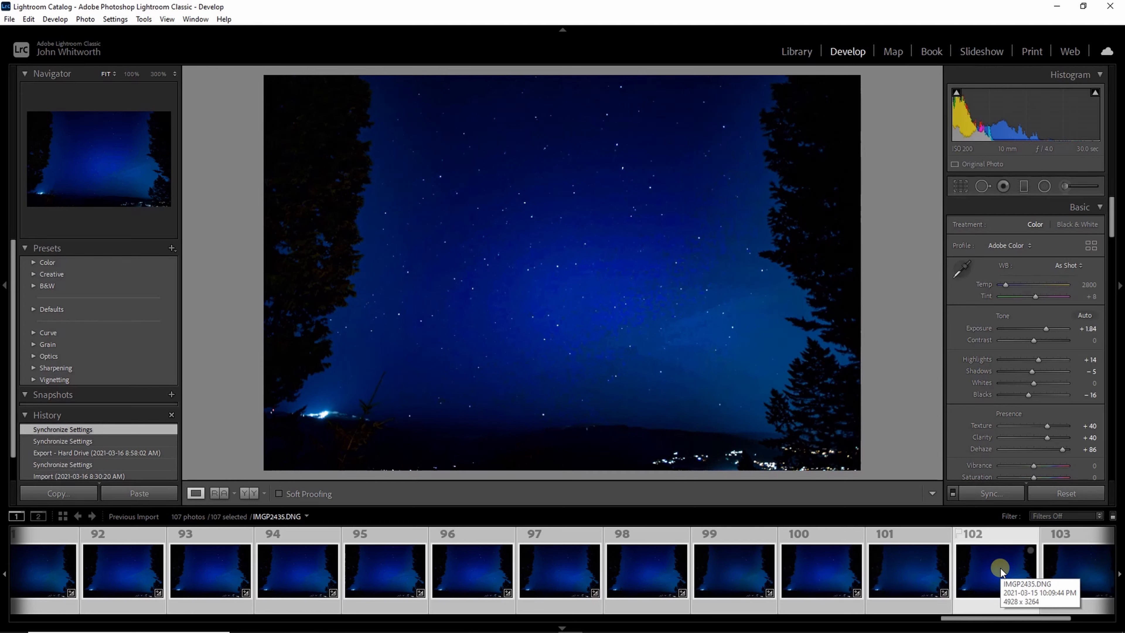
click(917, 569)
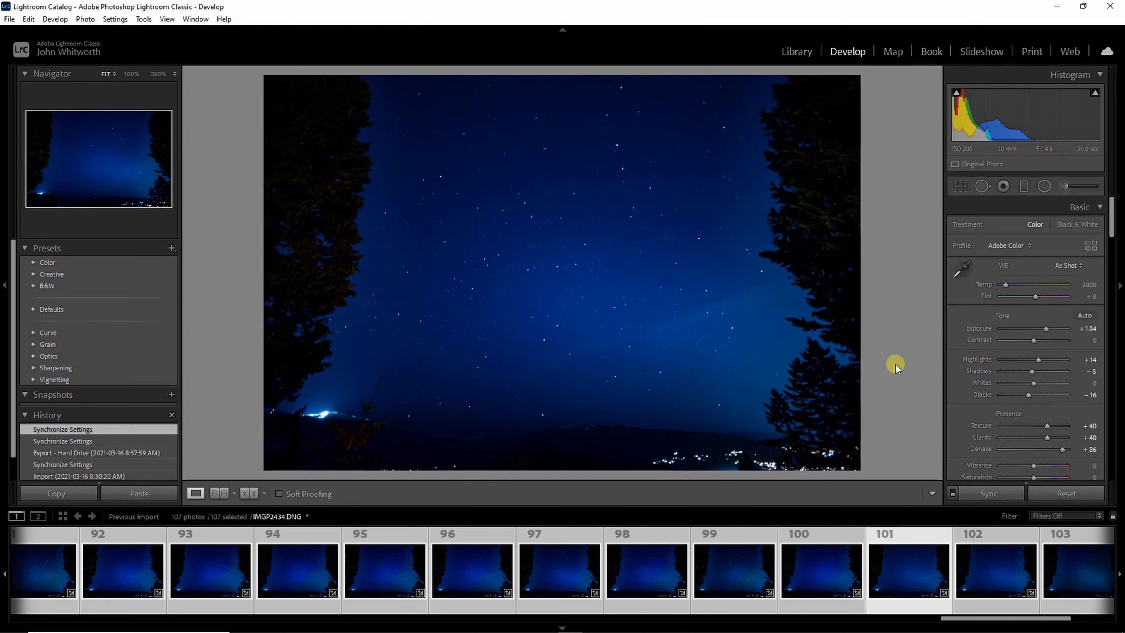
drag(969, 617, 132, 628)
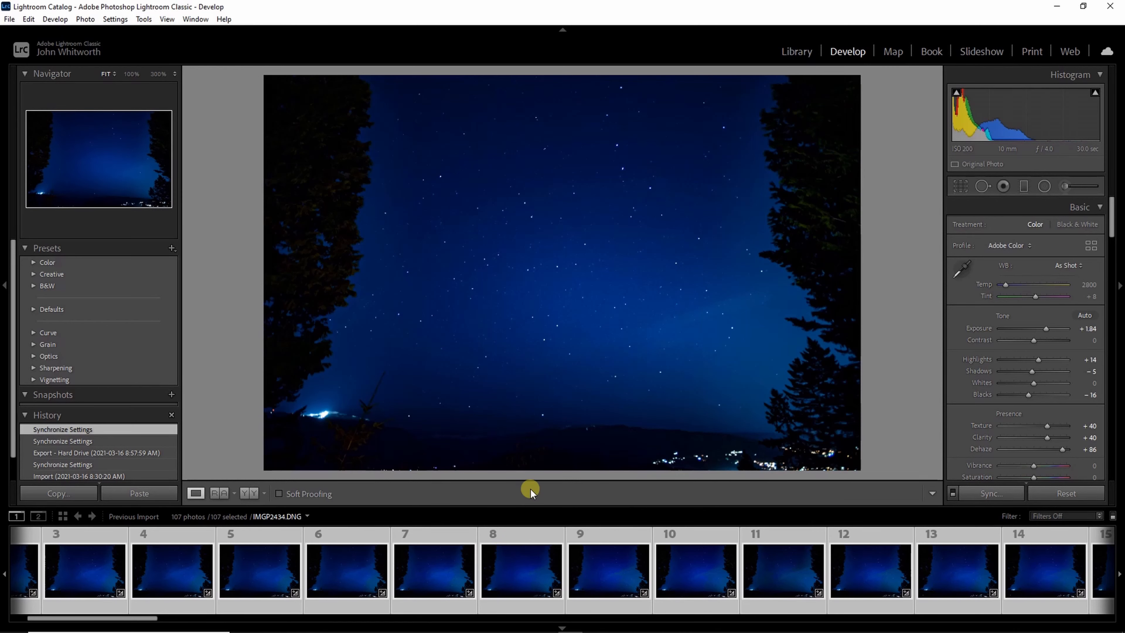
Start exporting the selected photos and set the destination folder to G:\JWP Projects\Projects\Star Trails\Photos\Edit
click(8, 20)
click(46, 177)
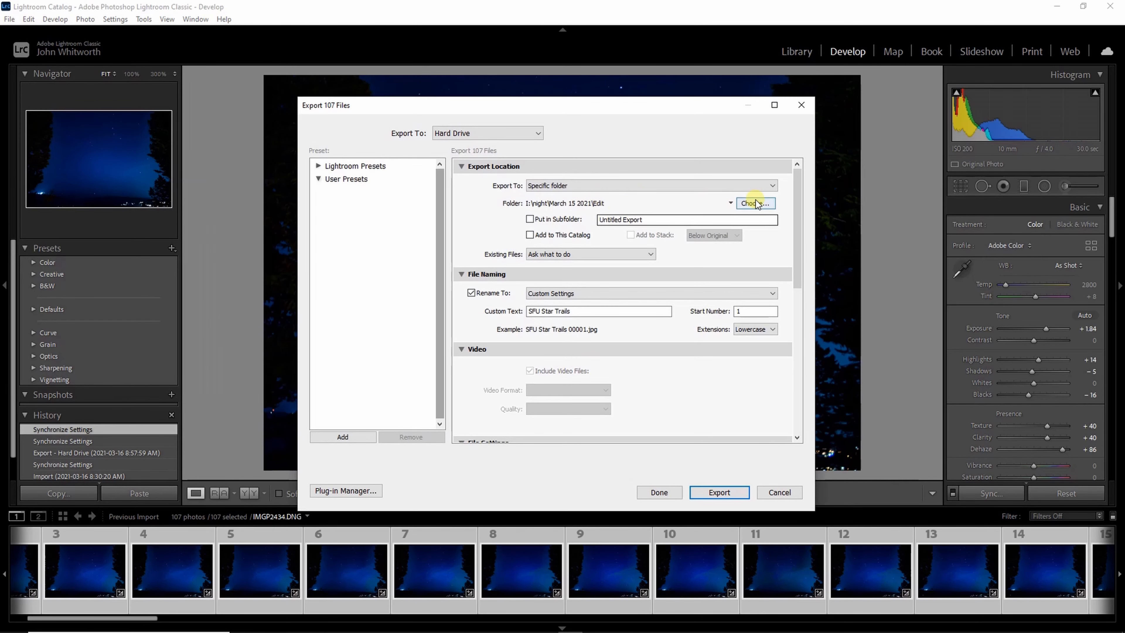
click(755, 204)
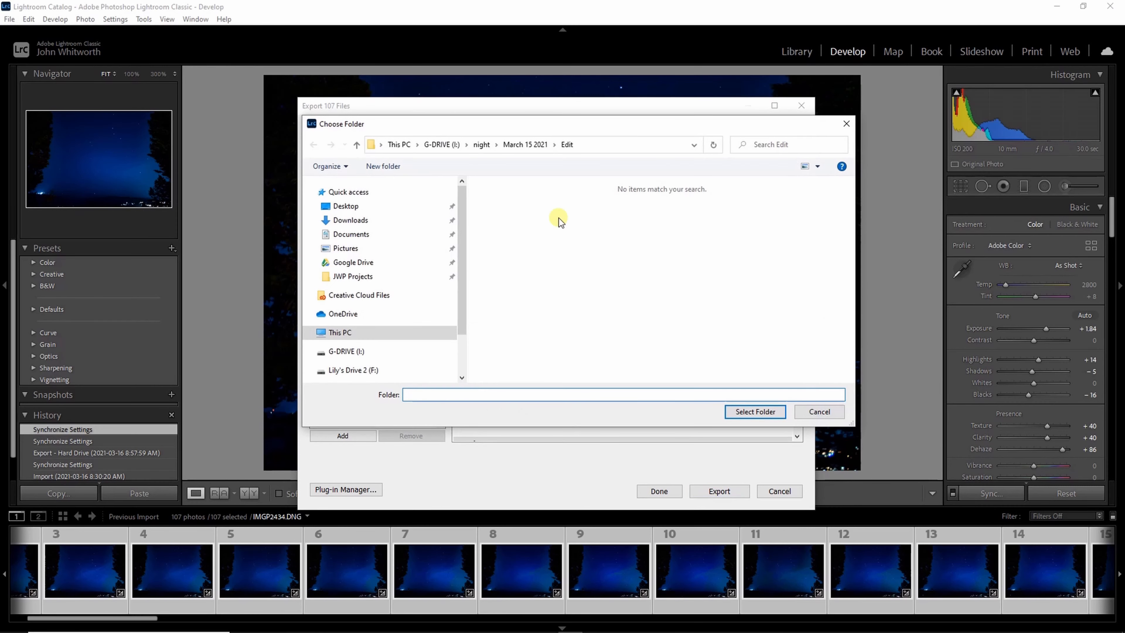
click(353, 276)
double_click(510, 215)
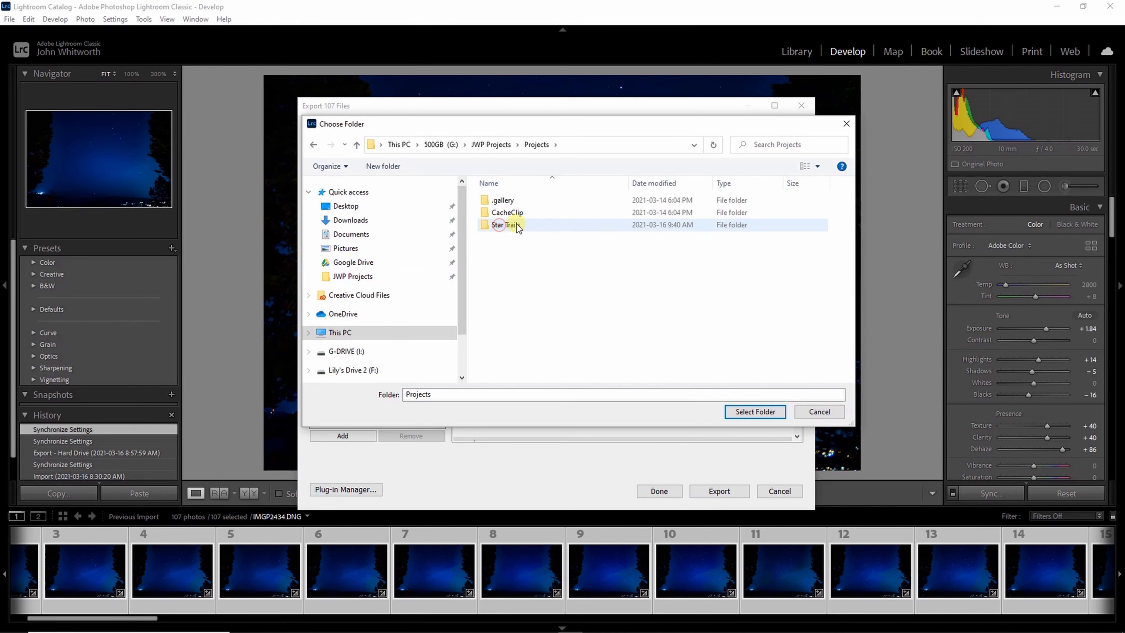
click(525, 225)
double_click(514, 201)
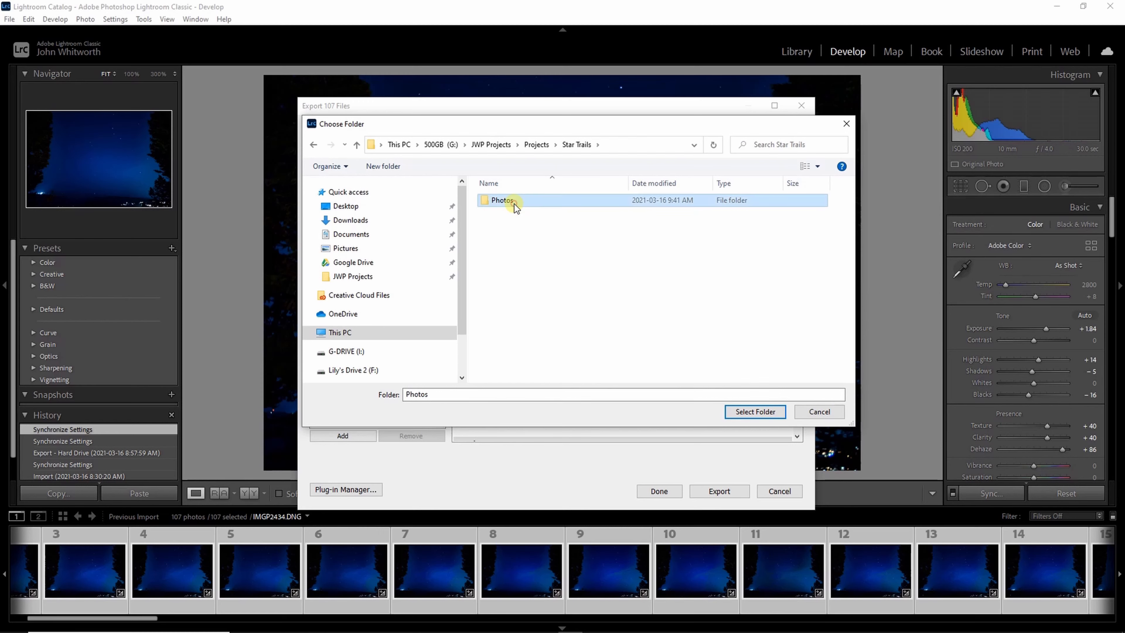
double_click(504, 200)
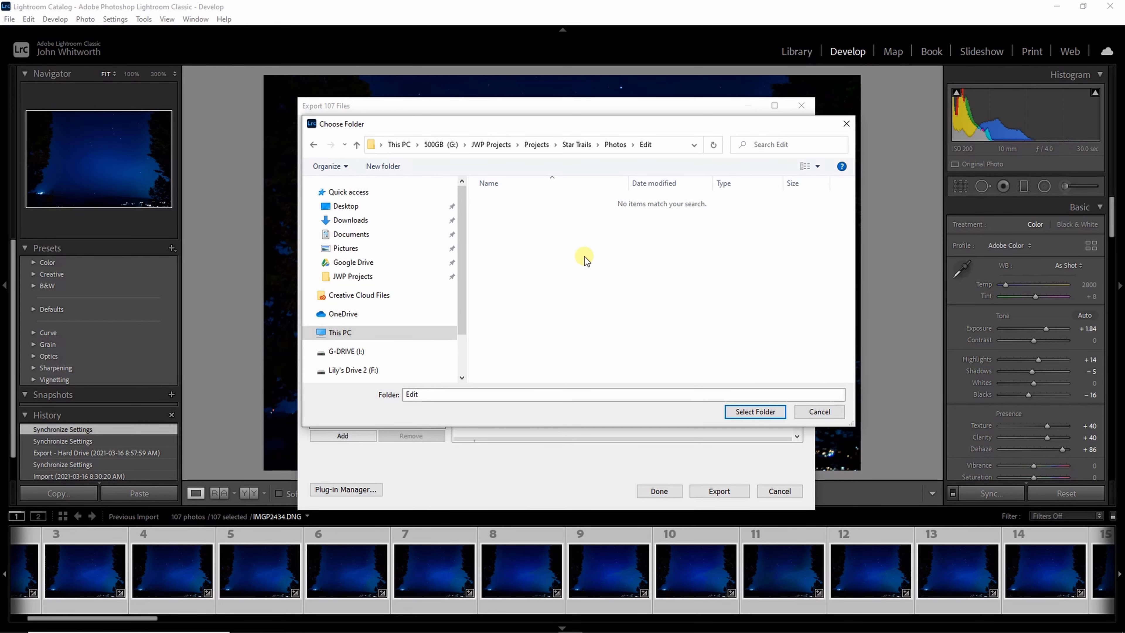
click(755, 411)
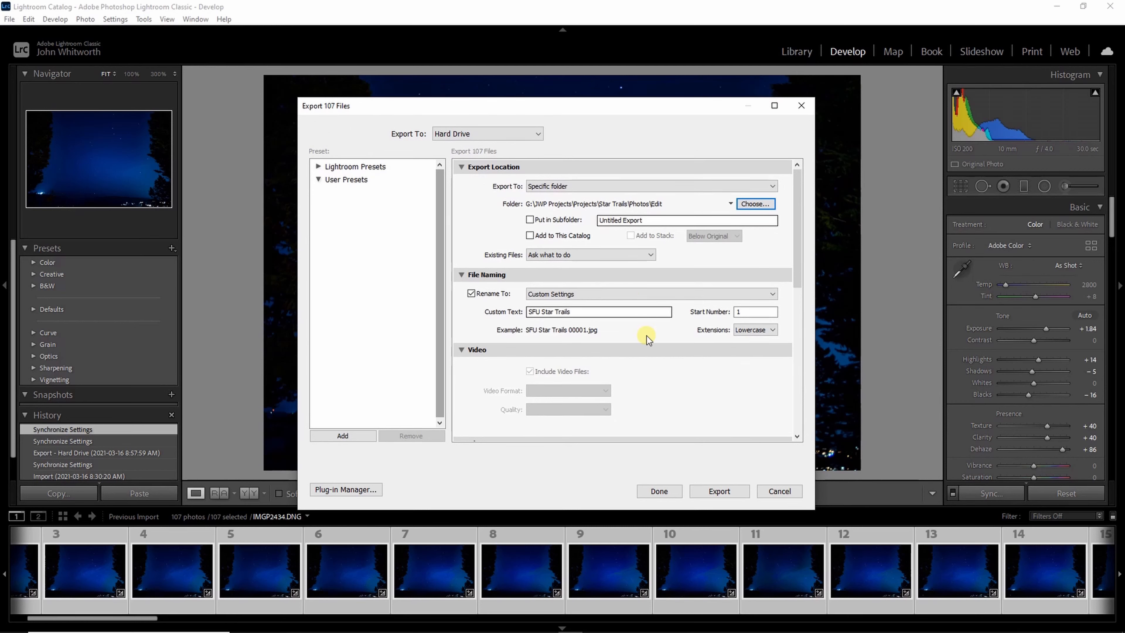
Set the custom text for the exported file names to "Star Trails"
click(576, 311)
text(S)
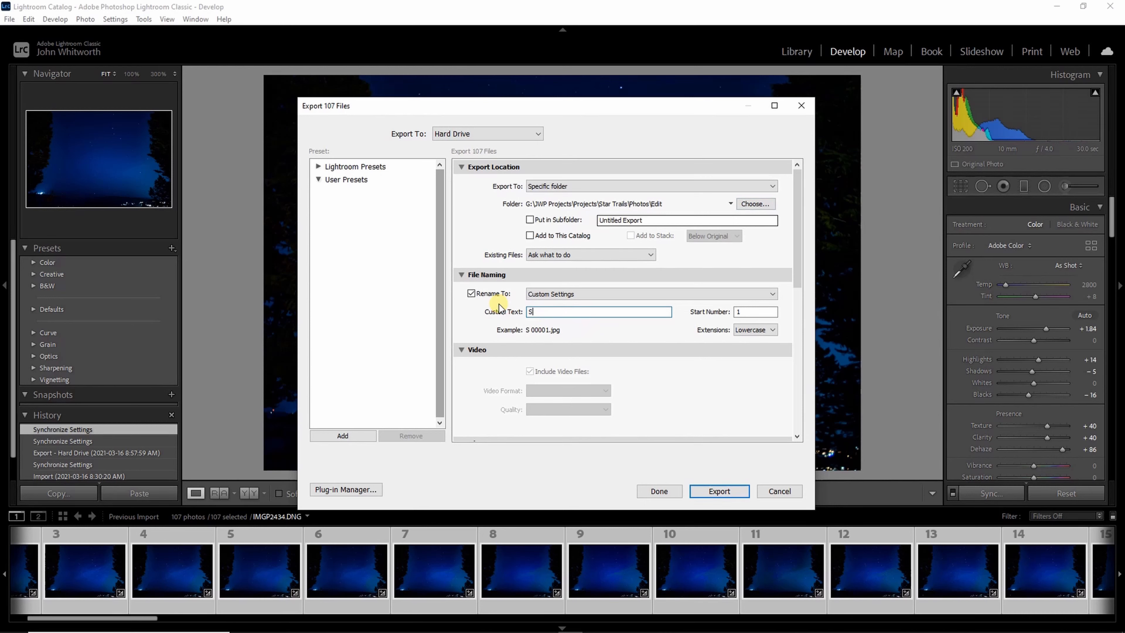
text(tar Trails)
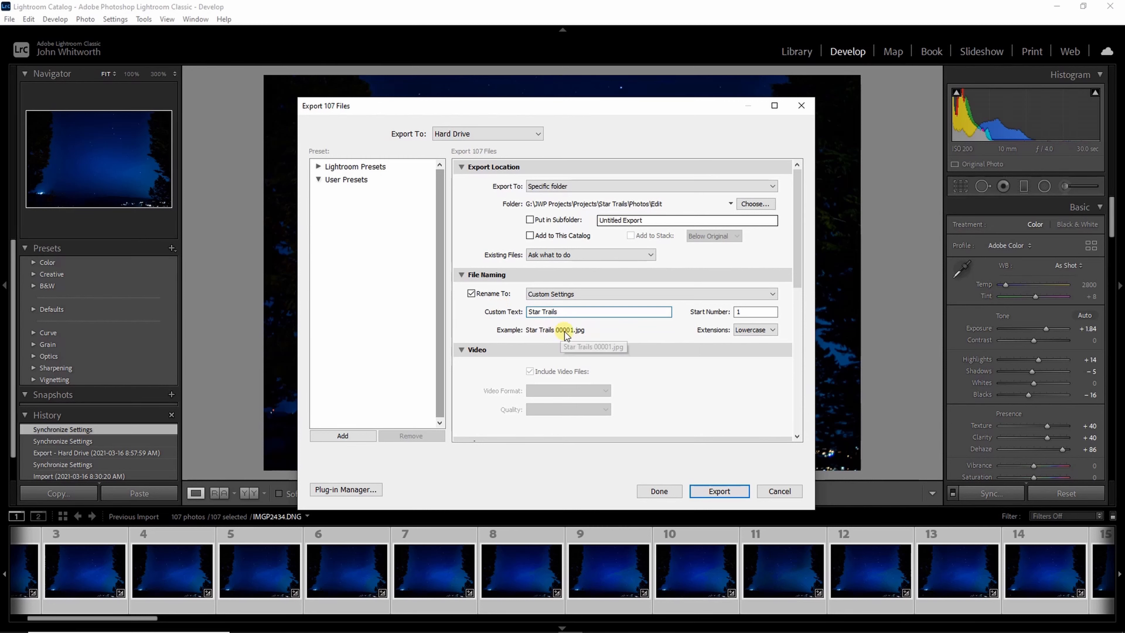
Review the remaining export settings, export the photos as full-size JPEGs at quality 100, and minimize Lightroom
drag(794, 244, 809, 357)
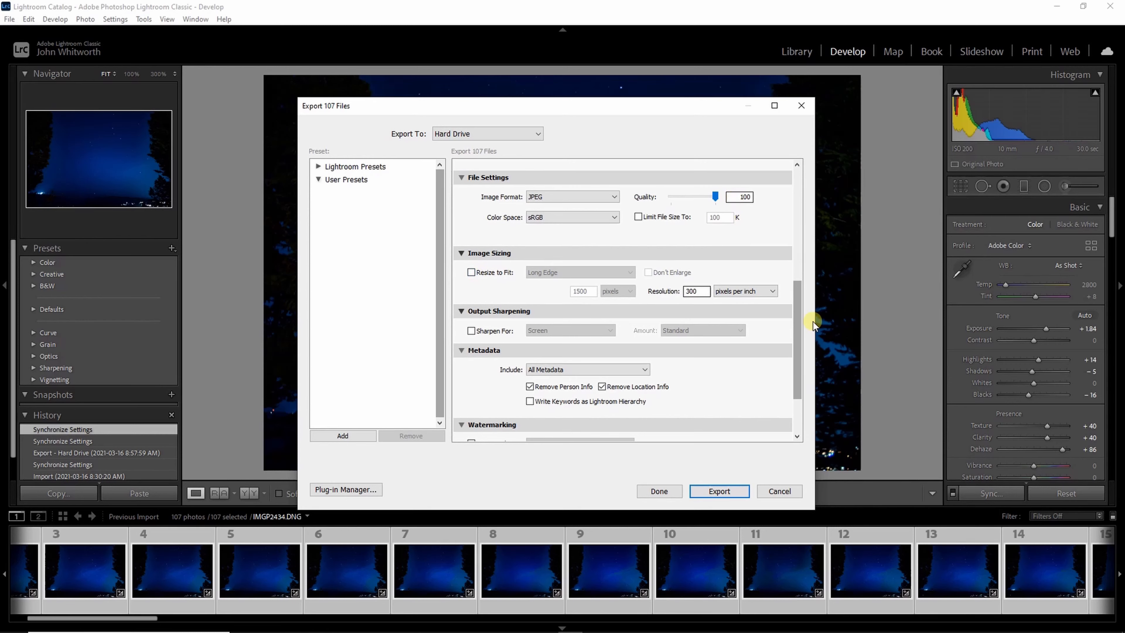
drag(798, 343, 795, 400)
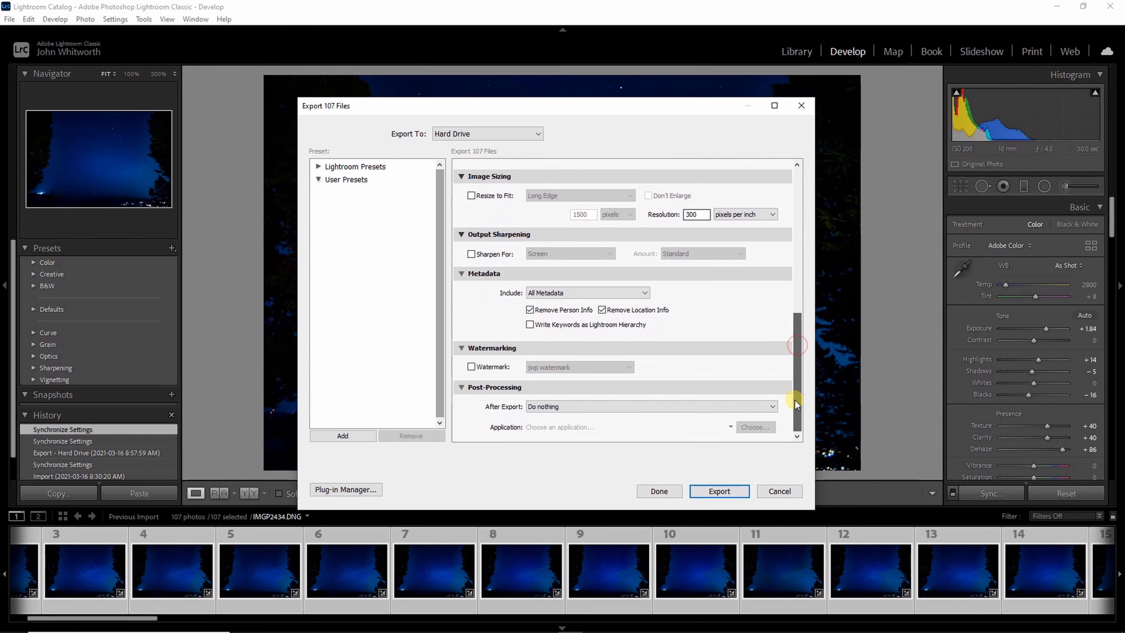
click(732, 491)
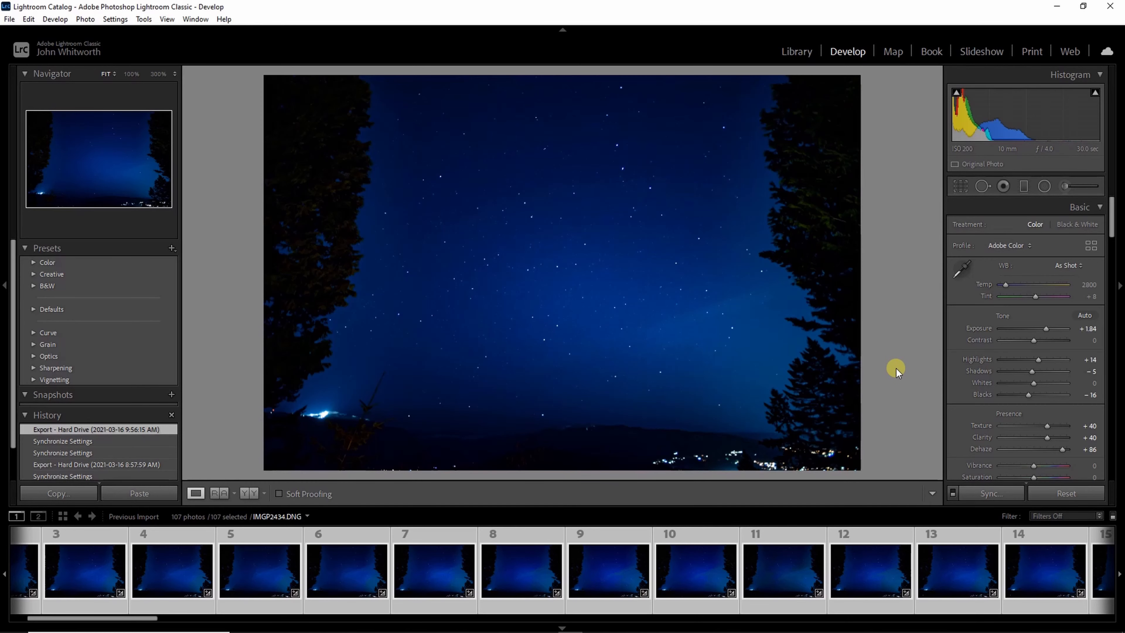
click(1056, 9)
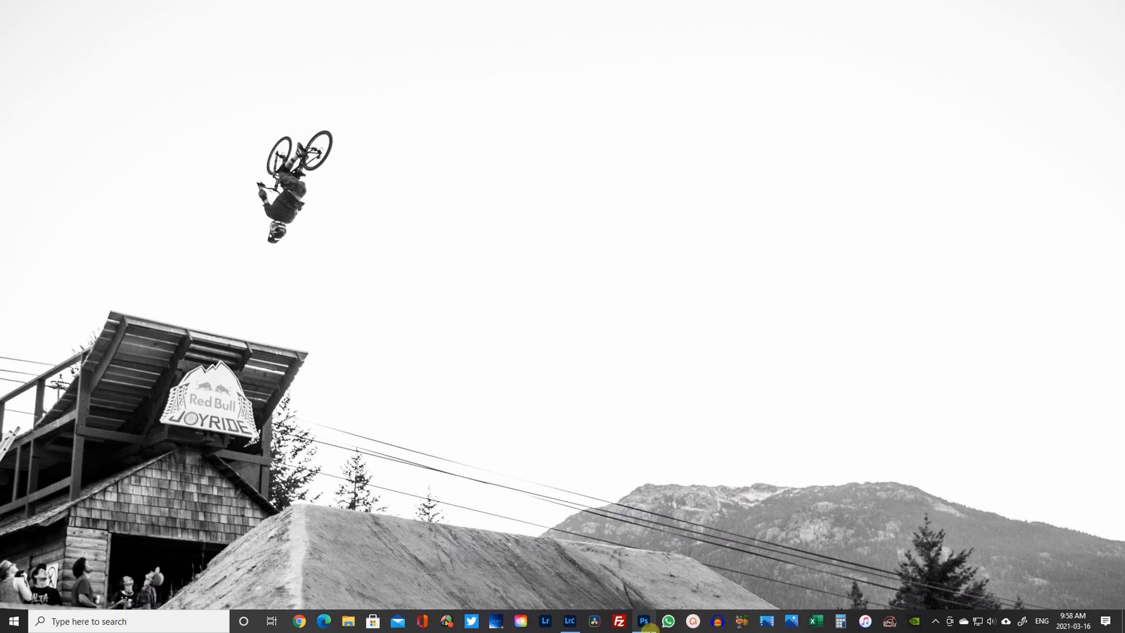
Switch to Photoshop, start the Load Files into Stack script and browse for its source files
click(643, 622)
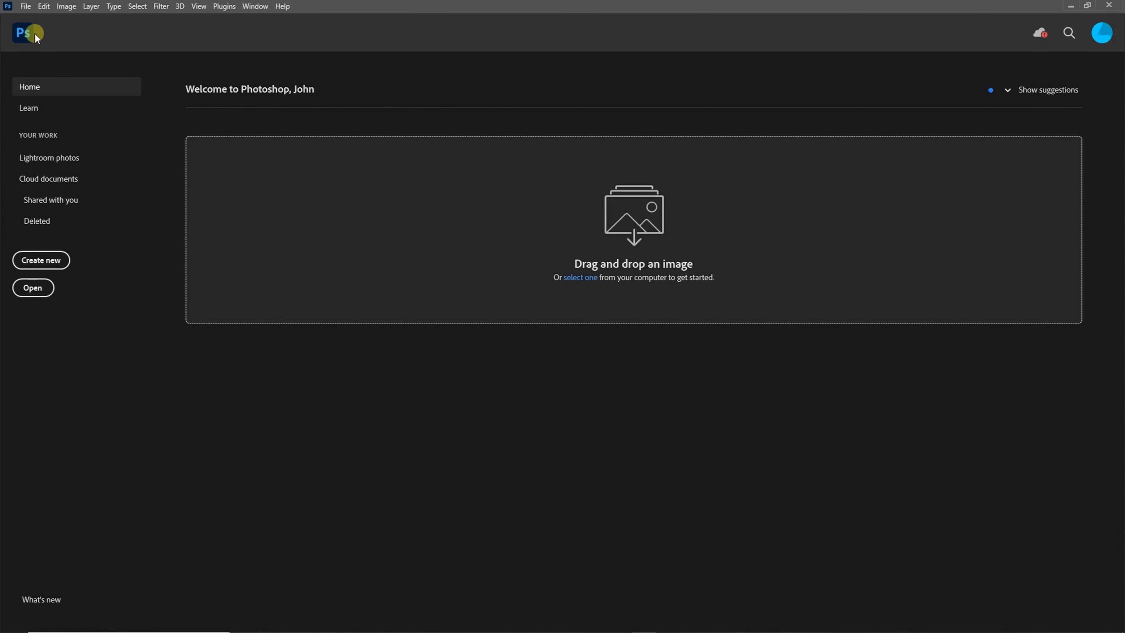
click(26, 6)
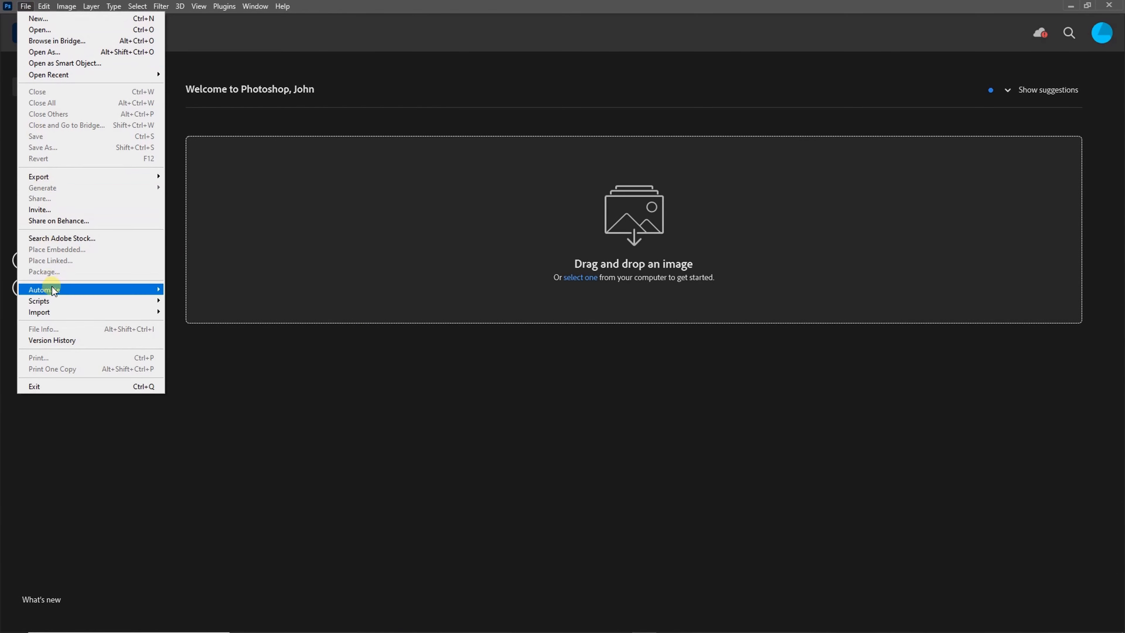
mouse_move(56, 300)
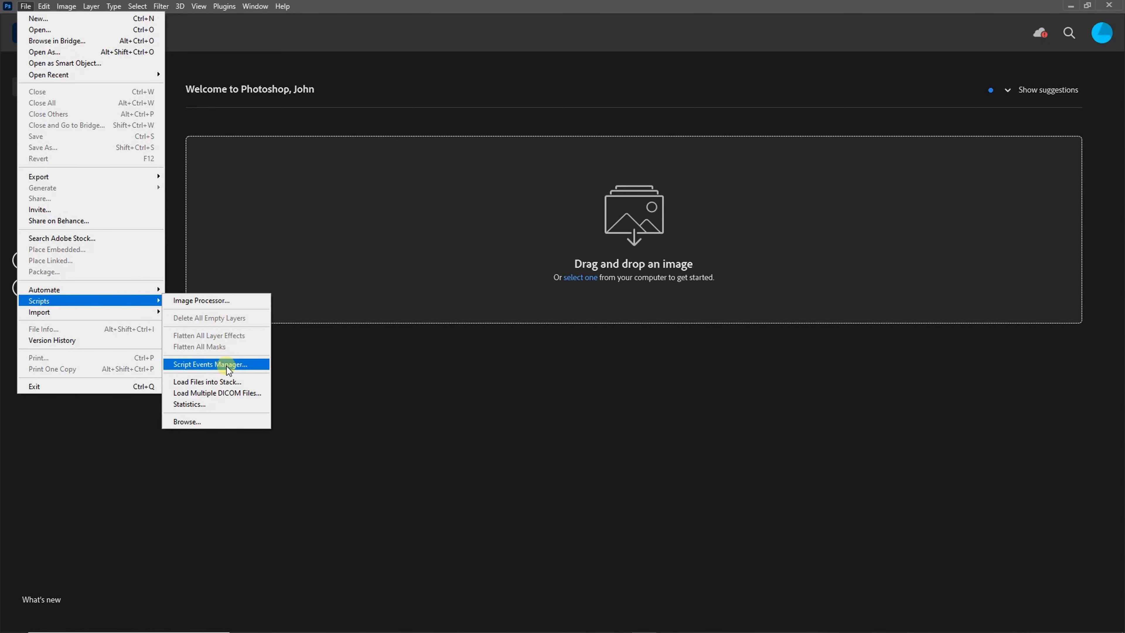
click(224, 383)
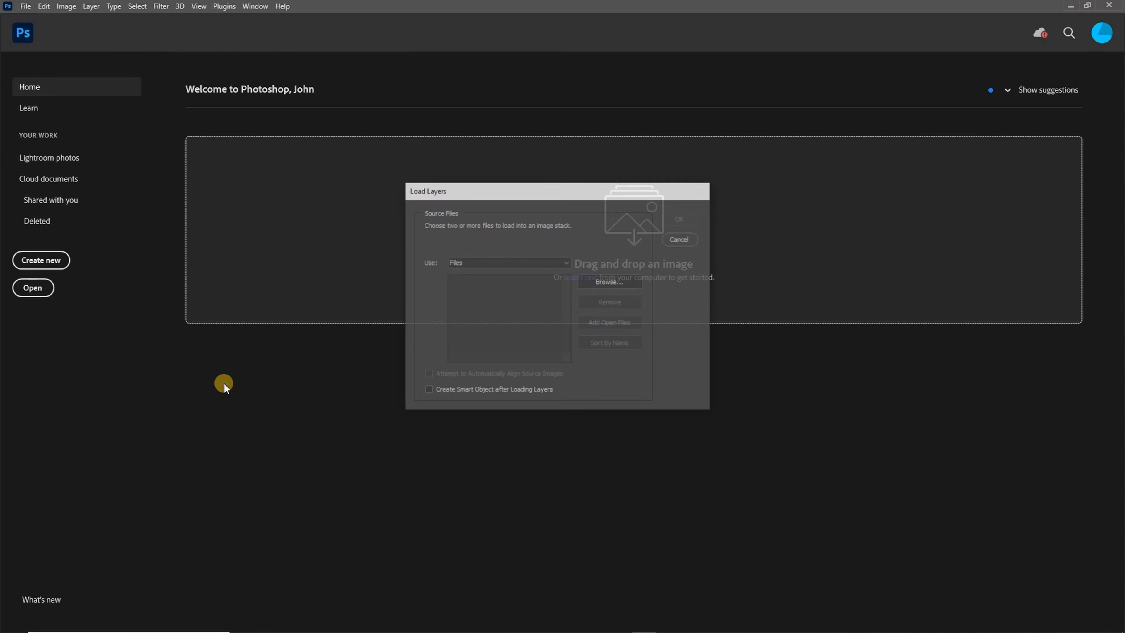
click(614, 282)
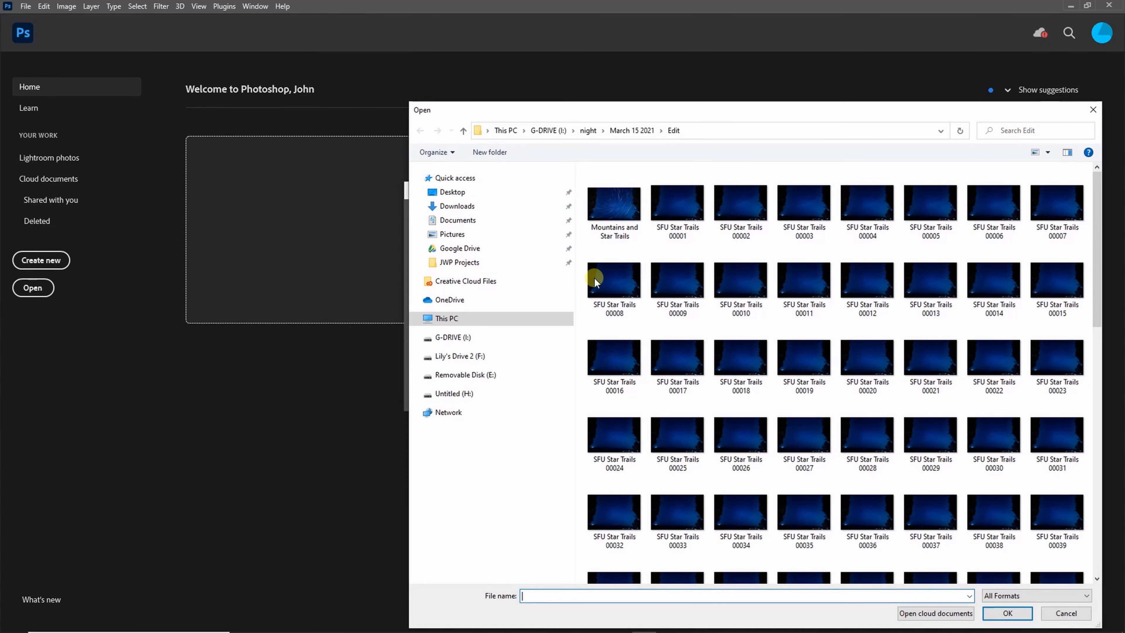
Open the folder G:\JWP Projects\Projects\Star Trails\Photos\Edit as the source of the stack files
click(476, 261)
double_click(614, 200)
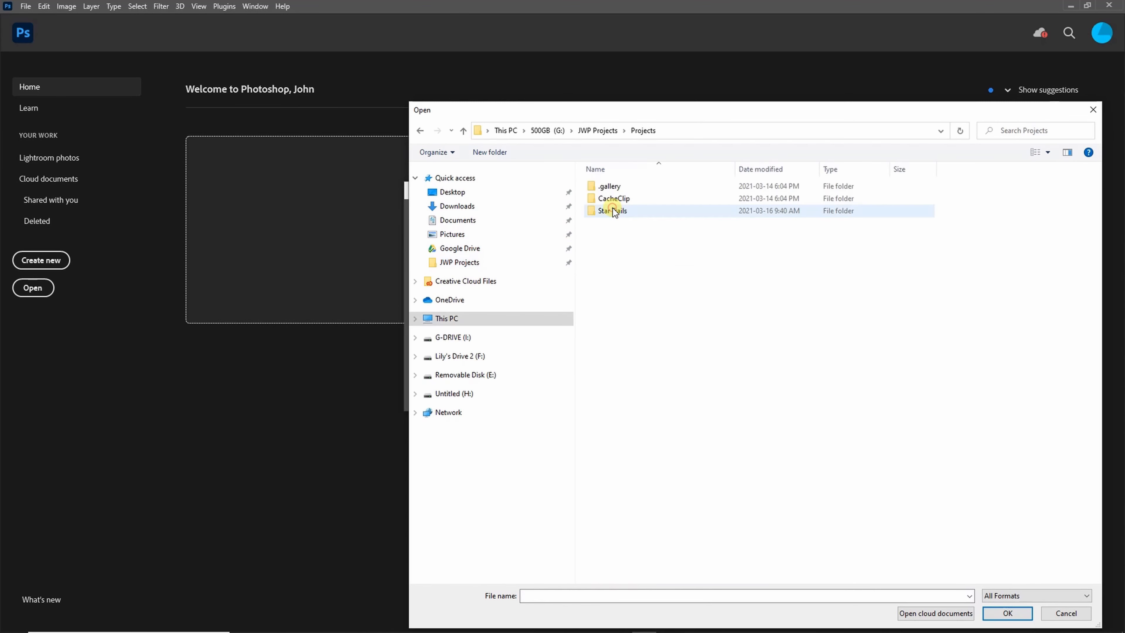
double_click(618, 212)
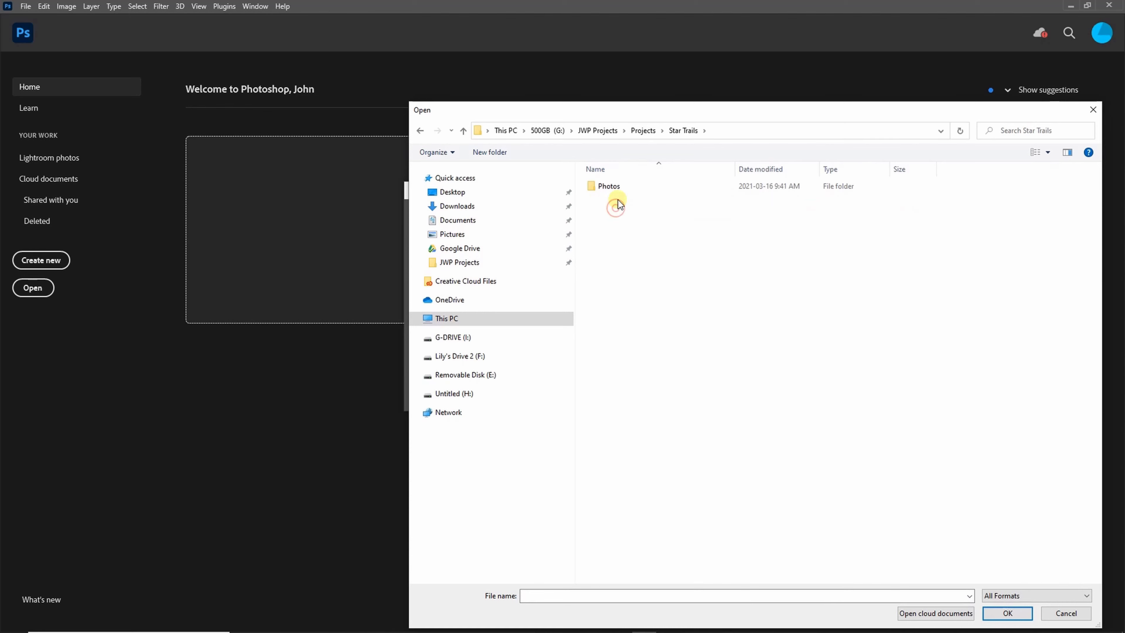
double_click(616, 186)
double_click(611, 188)
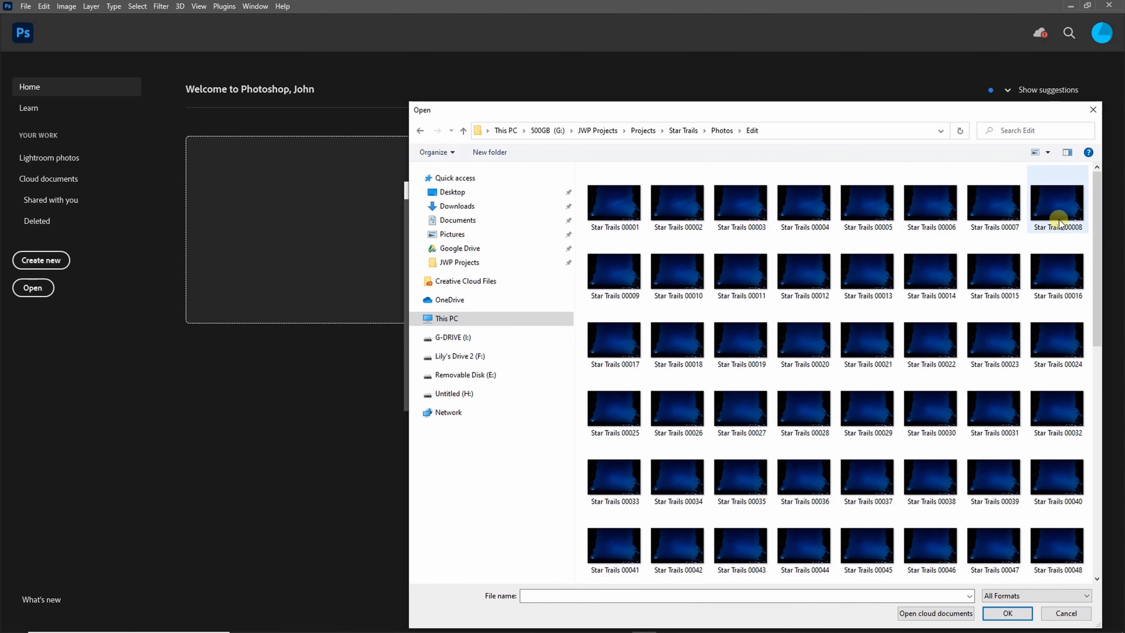
Select all the exported frames, Star Trails 00001 to 00107, and load them as layers of one document
drag(1099, 225, 1110, 460)
click(746, 552)
drag(1097, 522, 1098, 306)
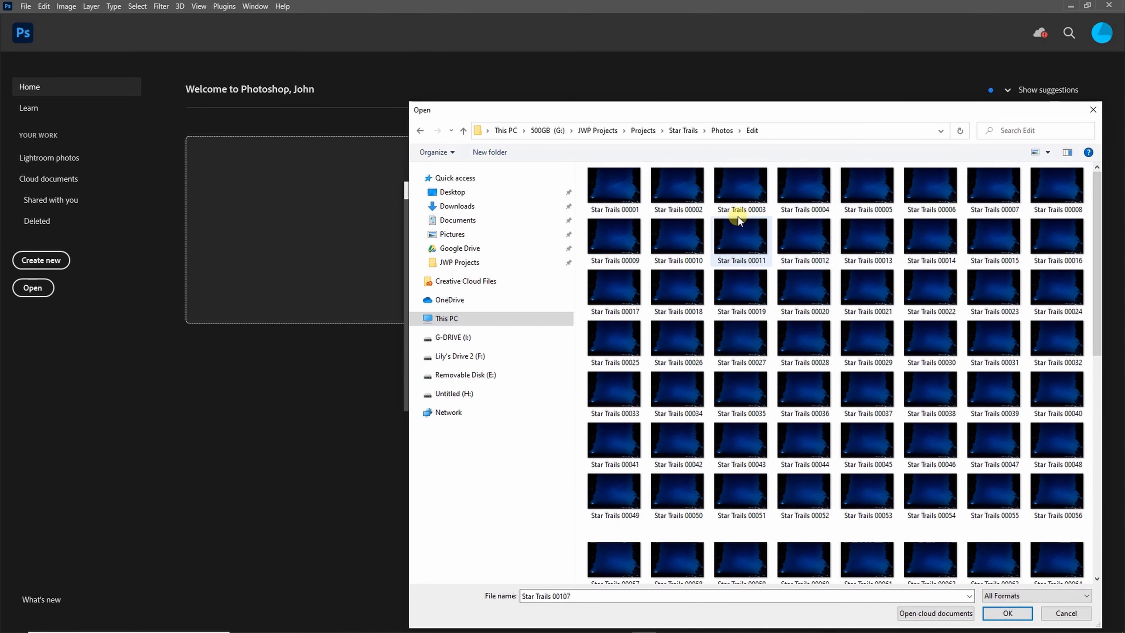
key(ctrl+a)
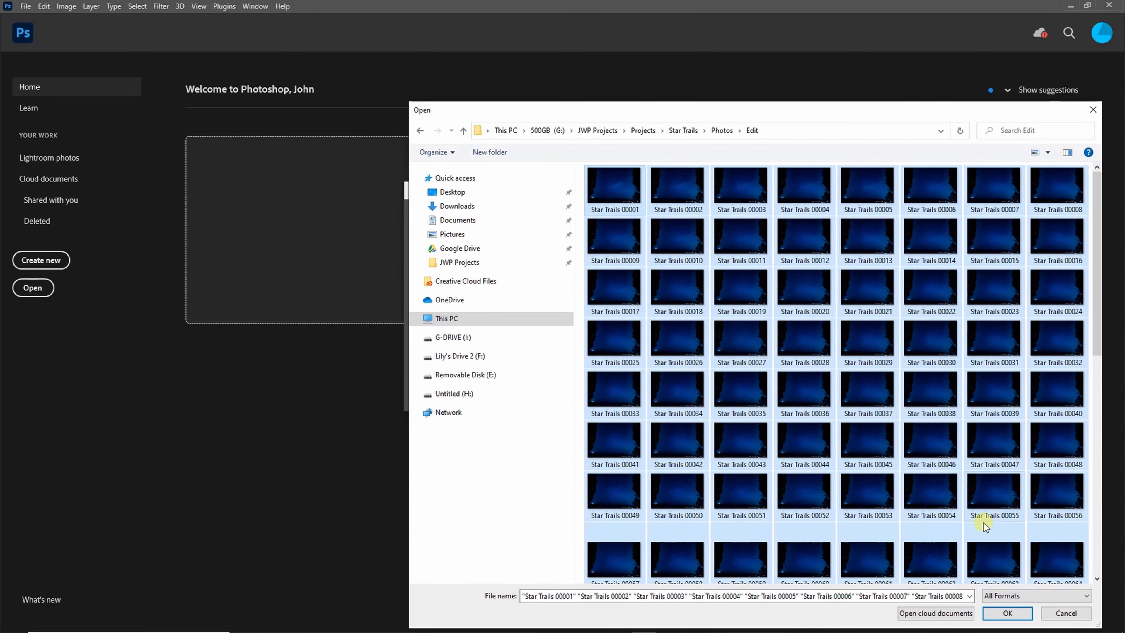
click(1005, 612)
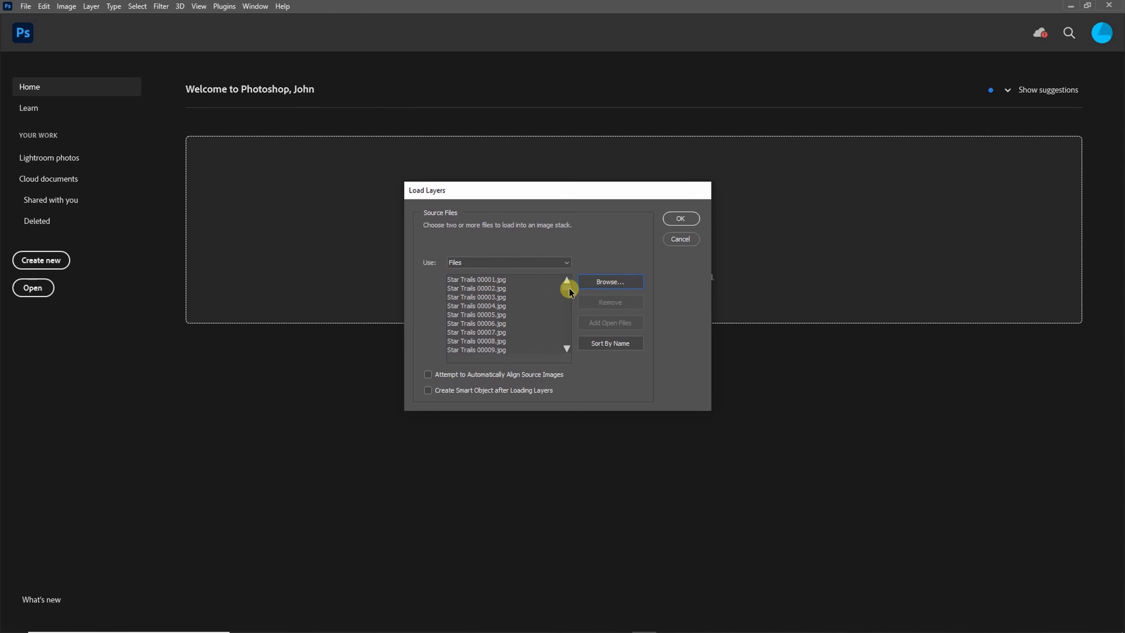
drag(568, 288, 568, 350)
click(677, 218)
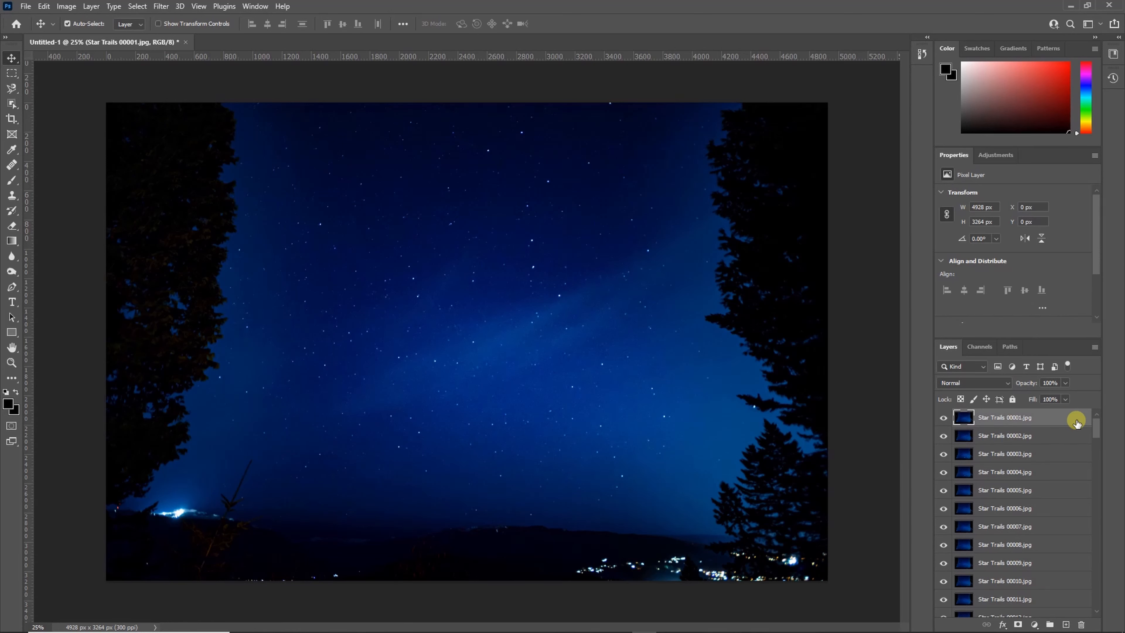
Select all layers from Star Trails 00001.jpg to Star Trails 00107.jpg and set their blend mode to Lighten
click(1094, 453)
mouse_move(1094, 453)
mouse_down()
mouse_move(1096, 605)
mouse_move(1093, 432)
mouse_up()
click(1008, 609)
key(m)
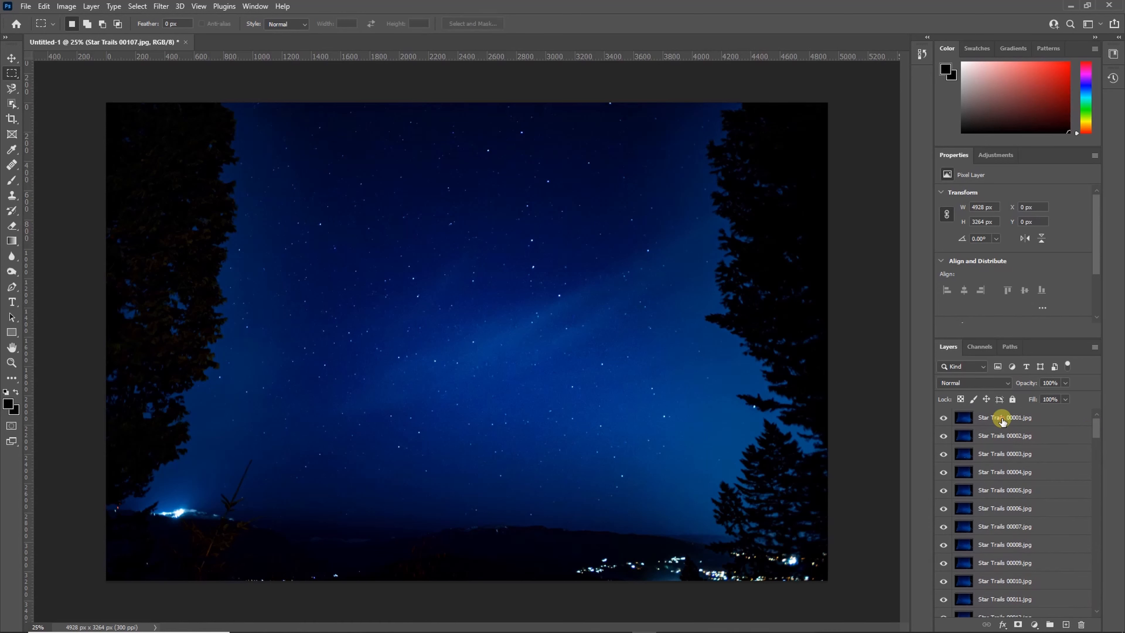
shift+click(1004, 419)
drag(1095, 436, 1096, 603)
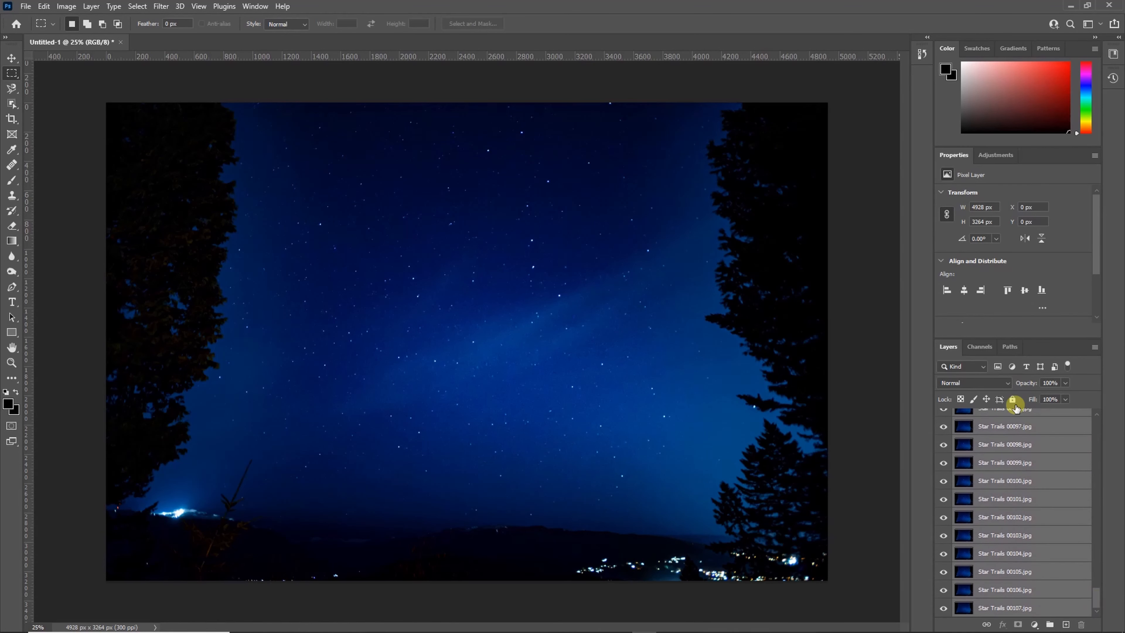
click(1008, 383)
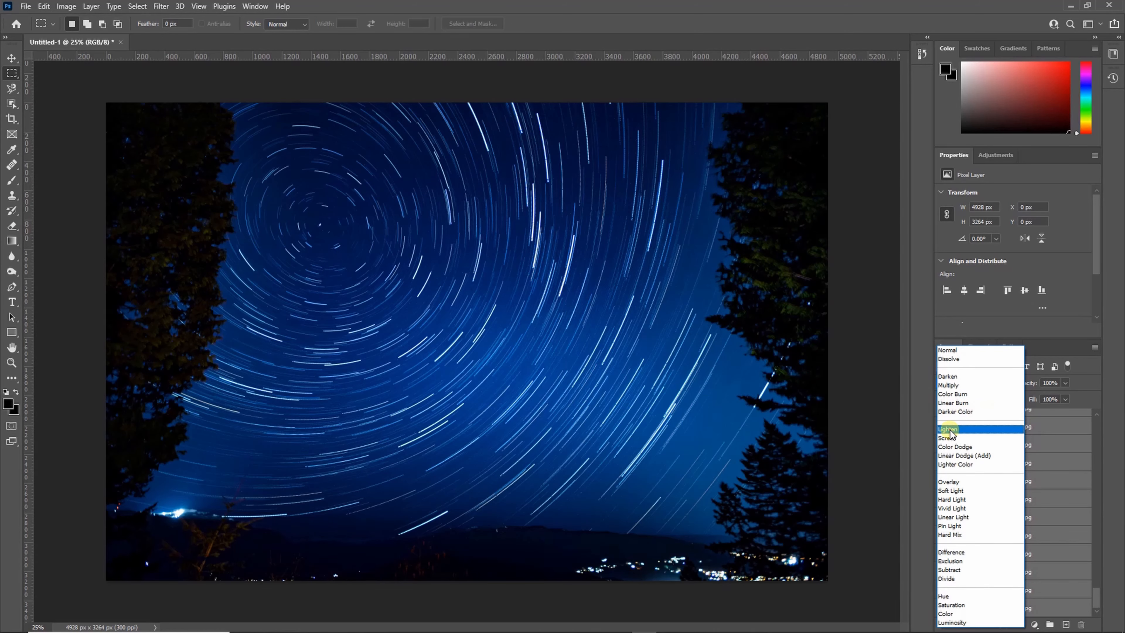
click(951, 430)
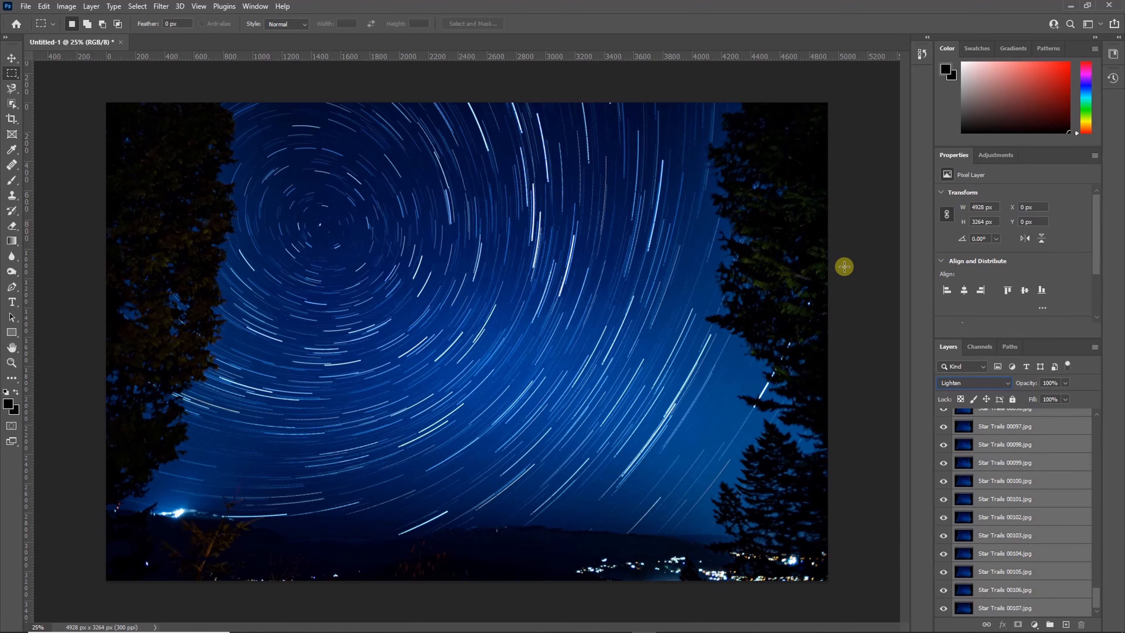
Inspect the star trails up close beside the trees and hide the layers Star Trails 00001.jpg and Star Trails 00002.jpg
key(ctrl+plus)
key(ctrl+plus)
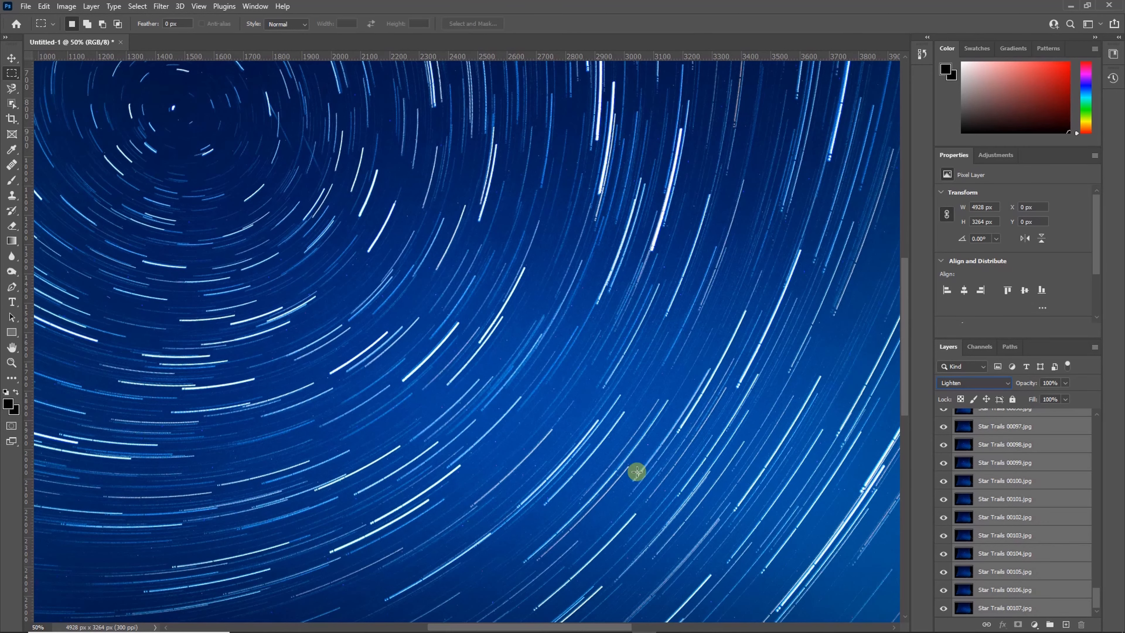
drag(608, 624, 720, 625)
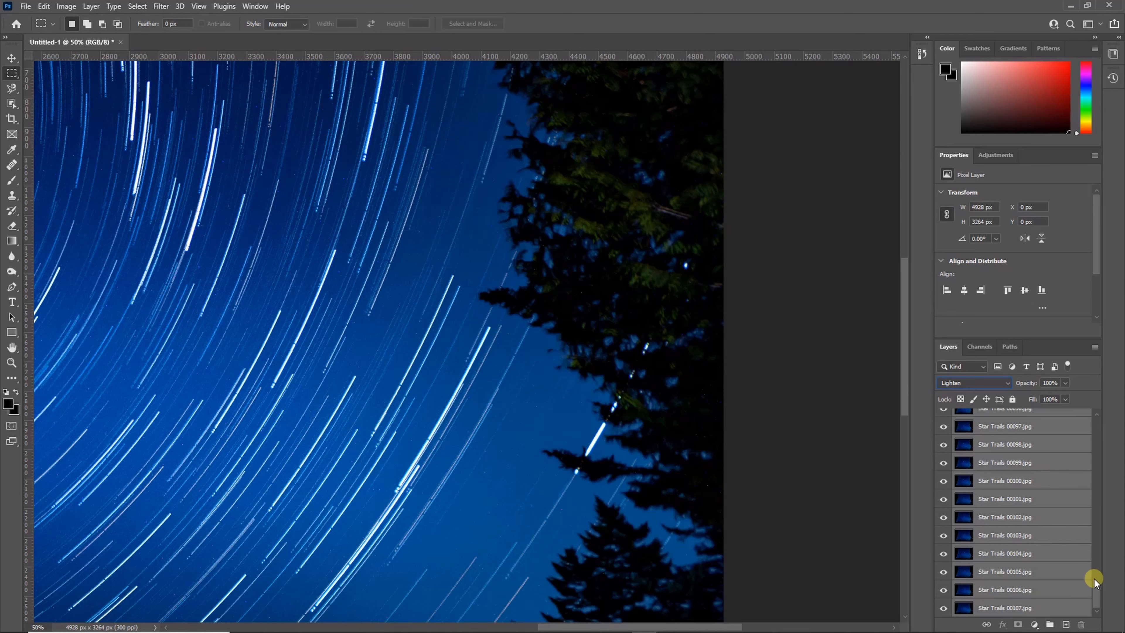
drag(1094, 580, 1092, 402)
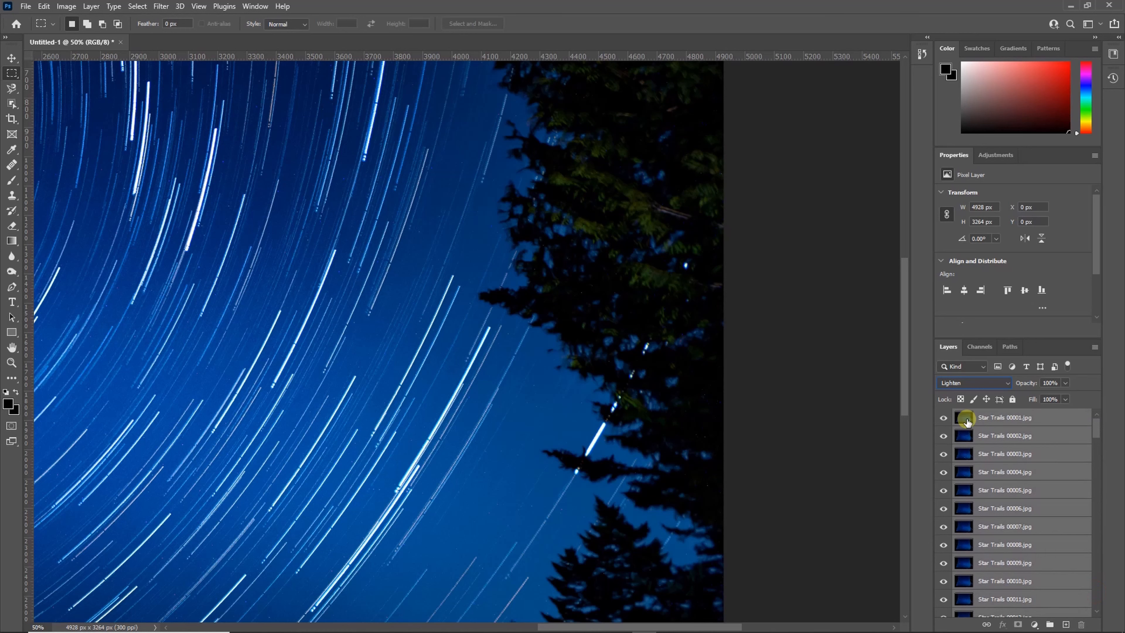
click(942, 418)
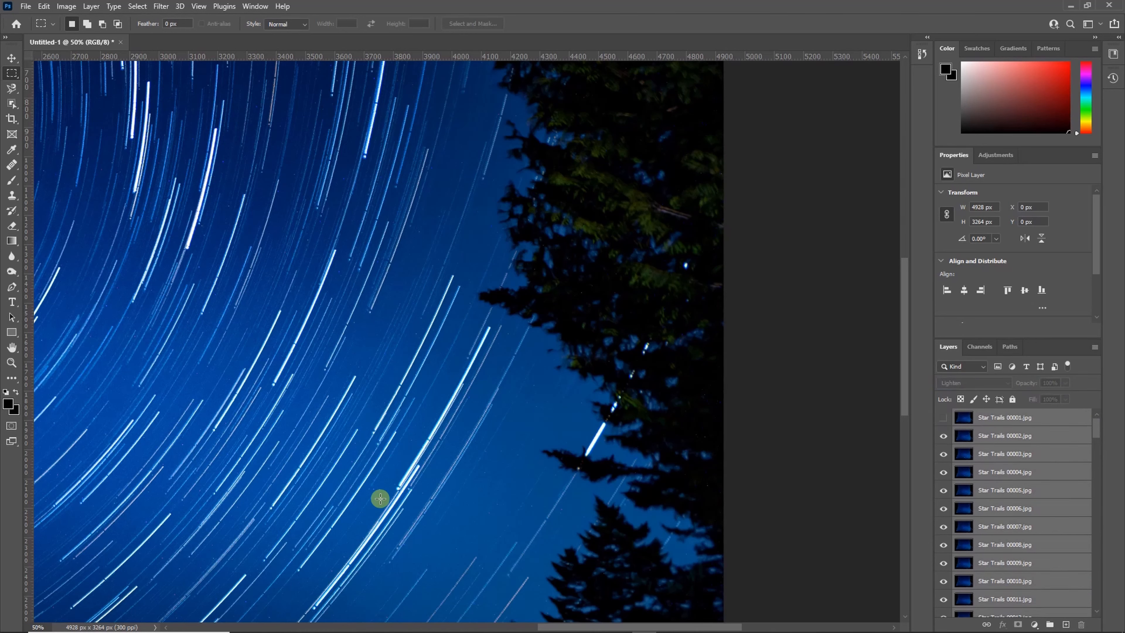
click(943, 437)
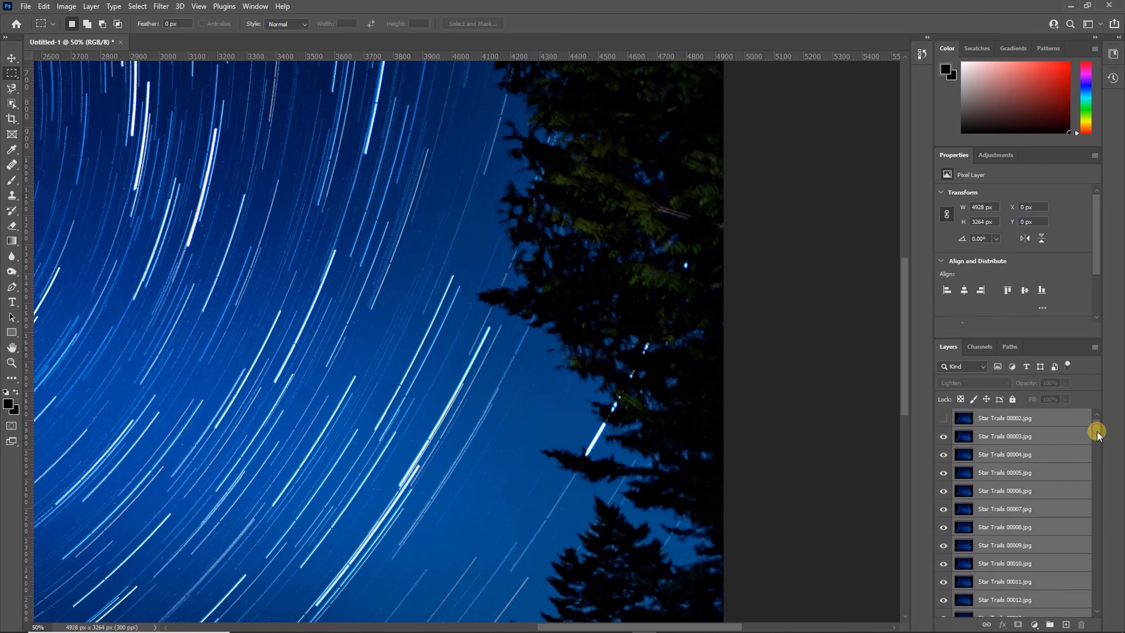
Compare the trails with and without the layer Star Trails 00010.jpg and leave that layer hidden
scroll(1096, 428, down, 3)
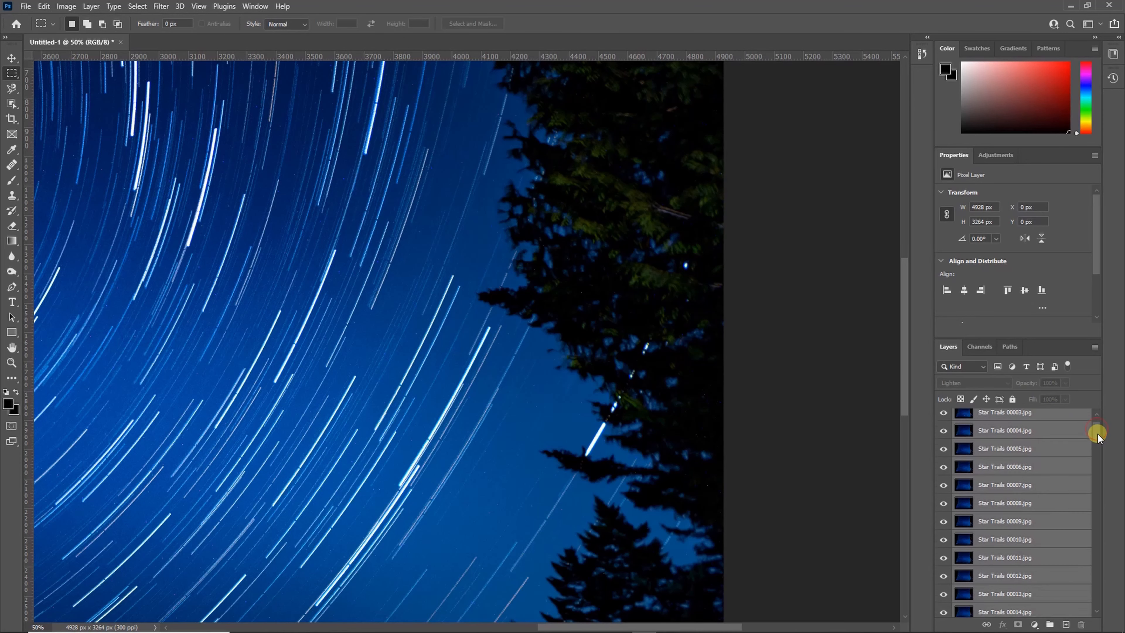
click(944, 534)
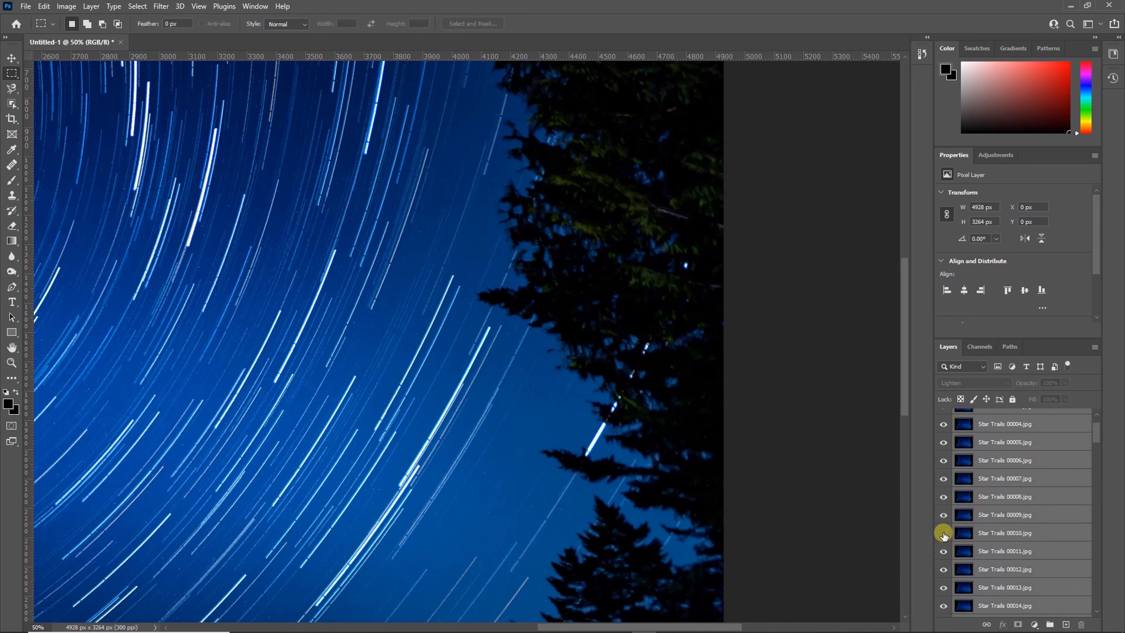
click(944, 534)
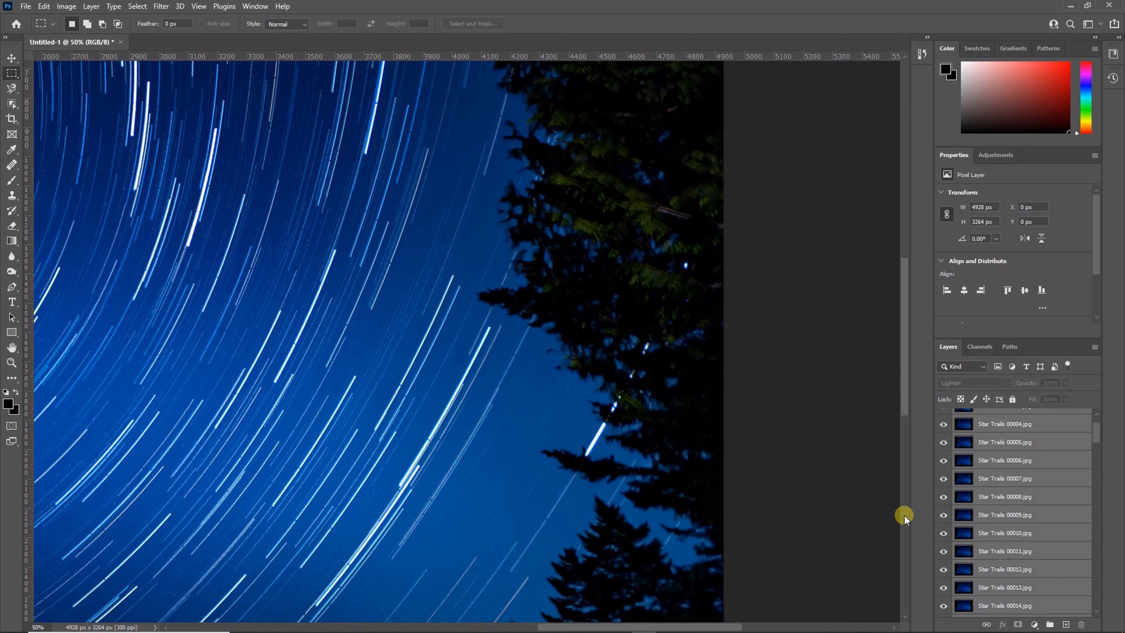
click(943, 533)
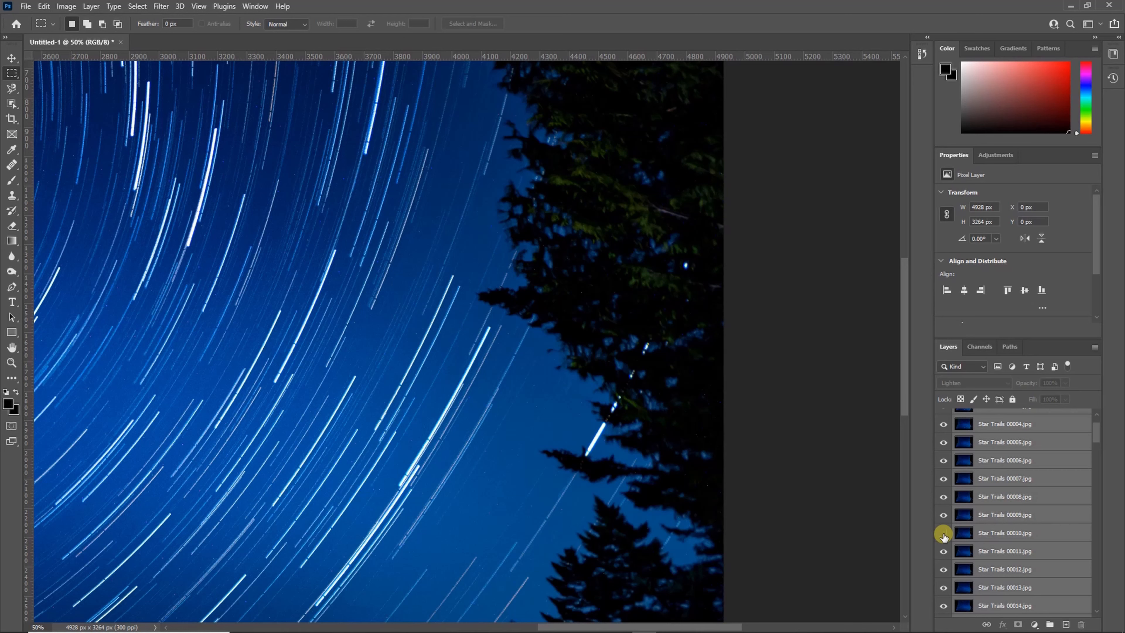
click(943, 534)
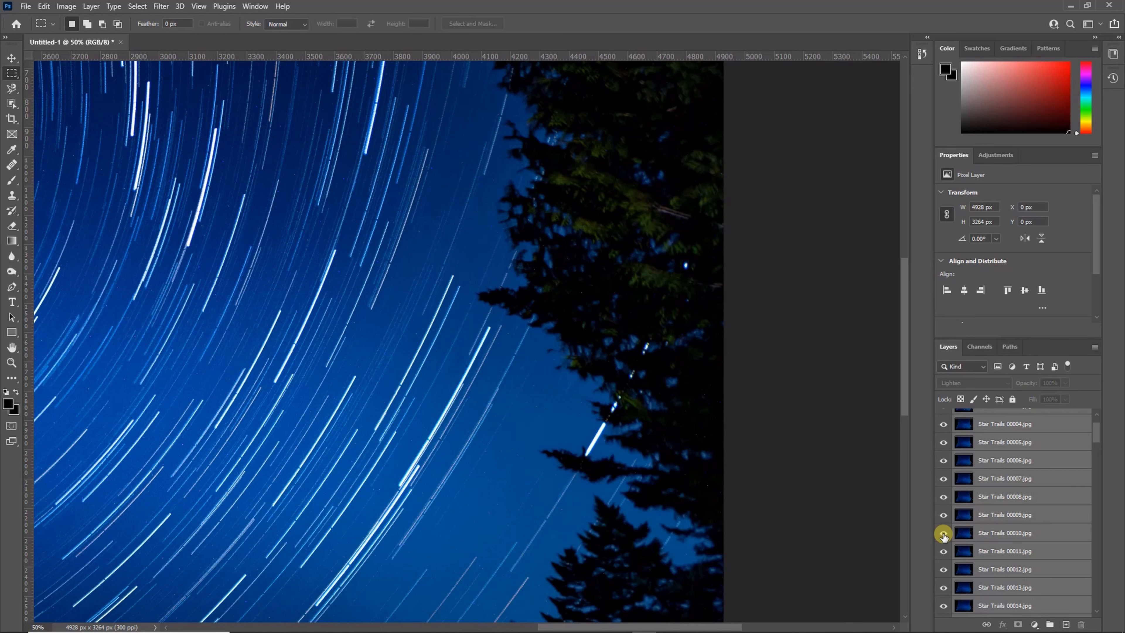
click(943, 534)
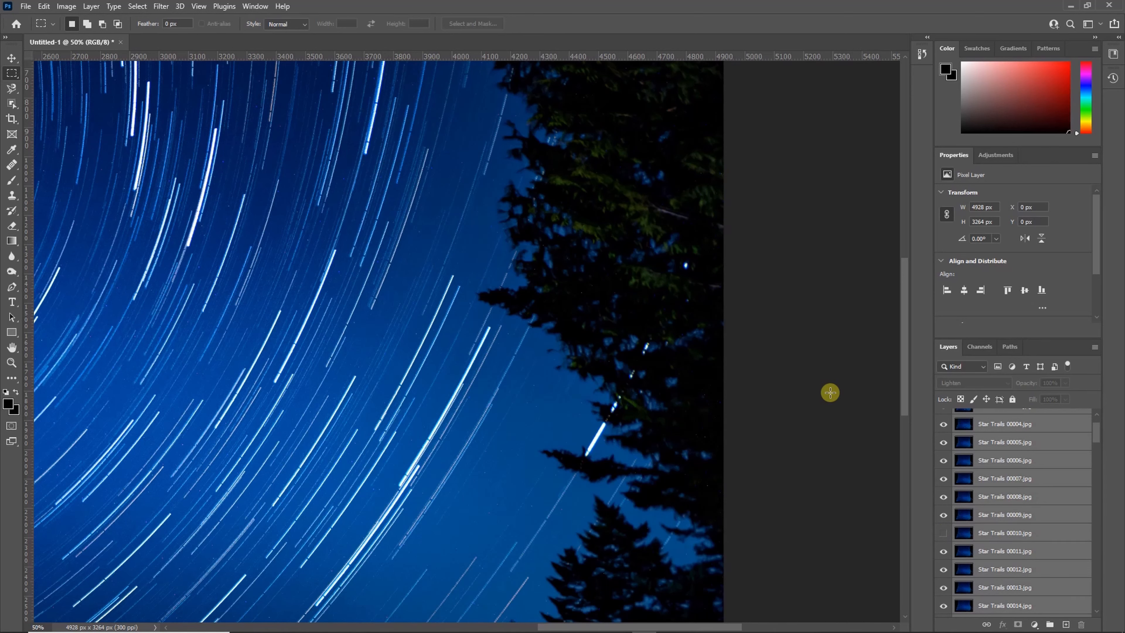
Crop the image to about 4928 × 3076 px, cutting off the strip with the town lights below the hills
key(ctrl+minus)
key(ctrl+minus)
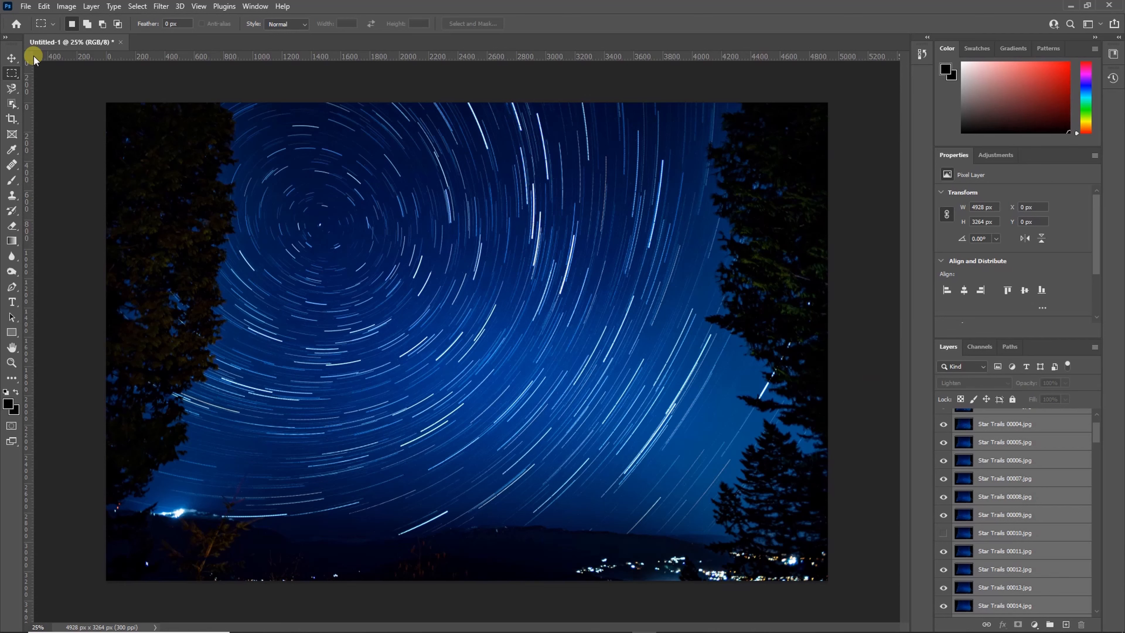
drag(103, 101, 845, 552)
click(67, 7)
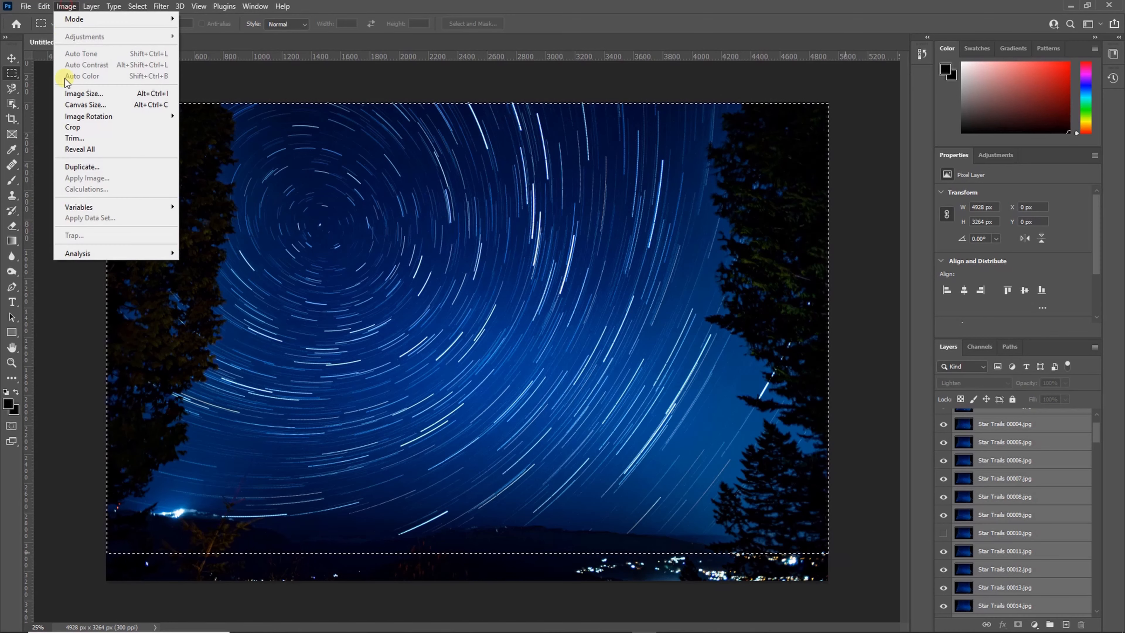
click(71, 128)
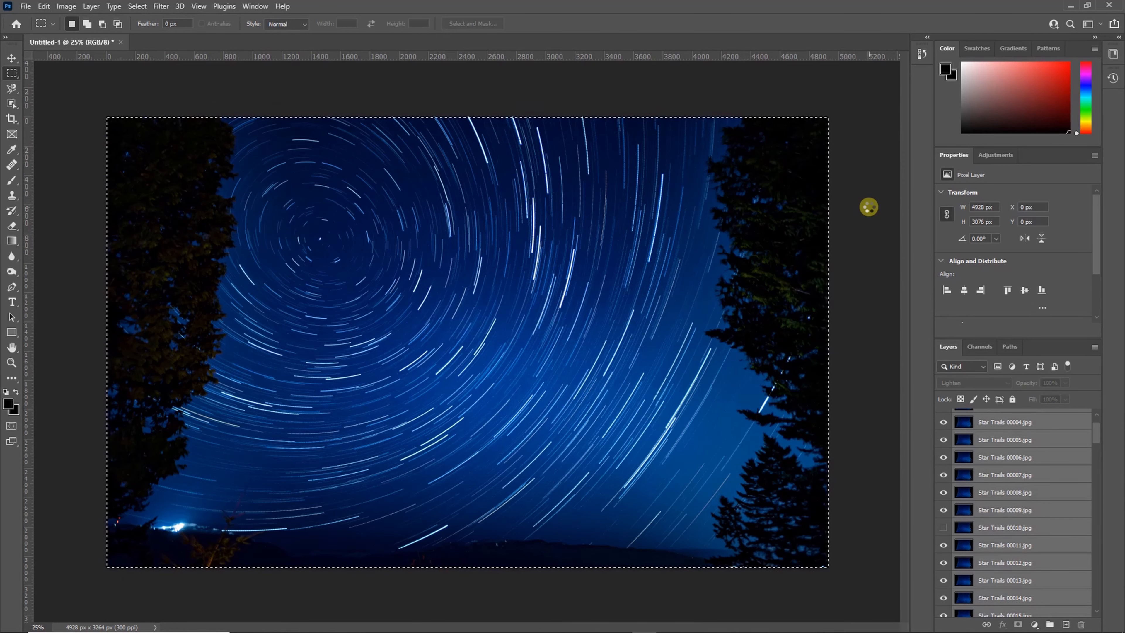
Crop a thin remaining strip off the image's lower edge, to about 4928 × 3056 px, and clear the selection
click(597, 270)
drag(835, 563, 31, 86)
click(66, 6)
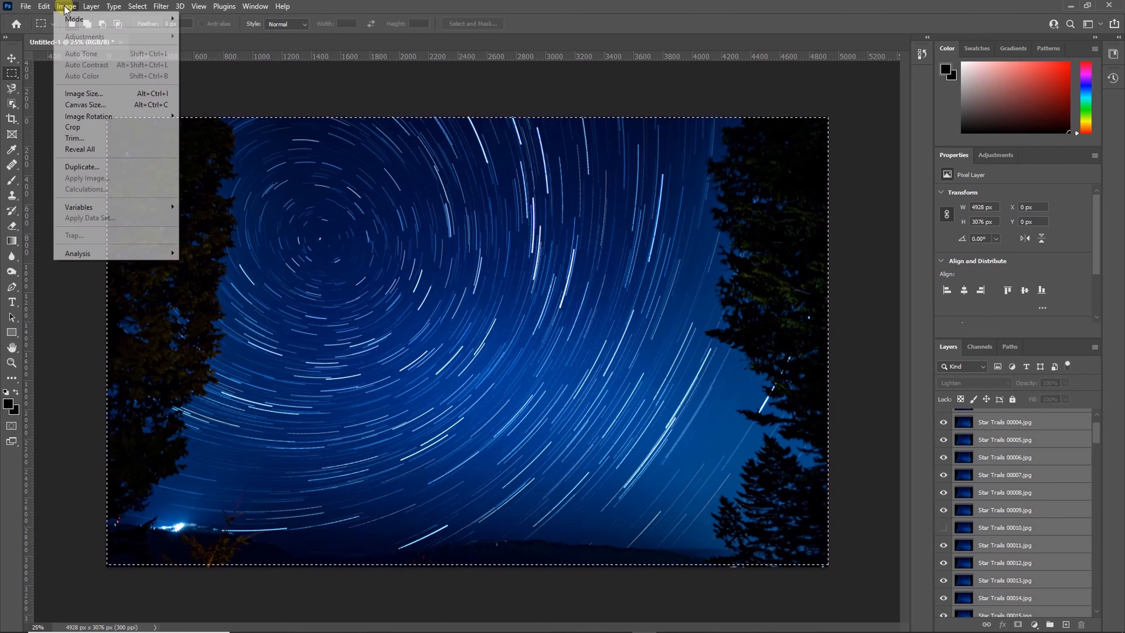
click(71, 127)
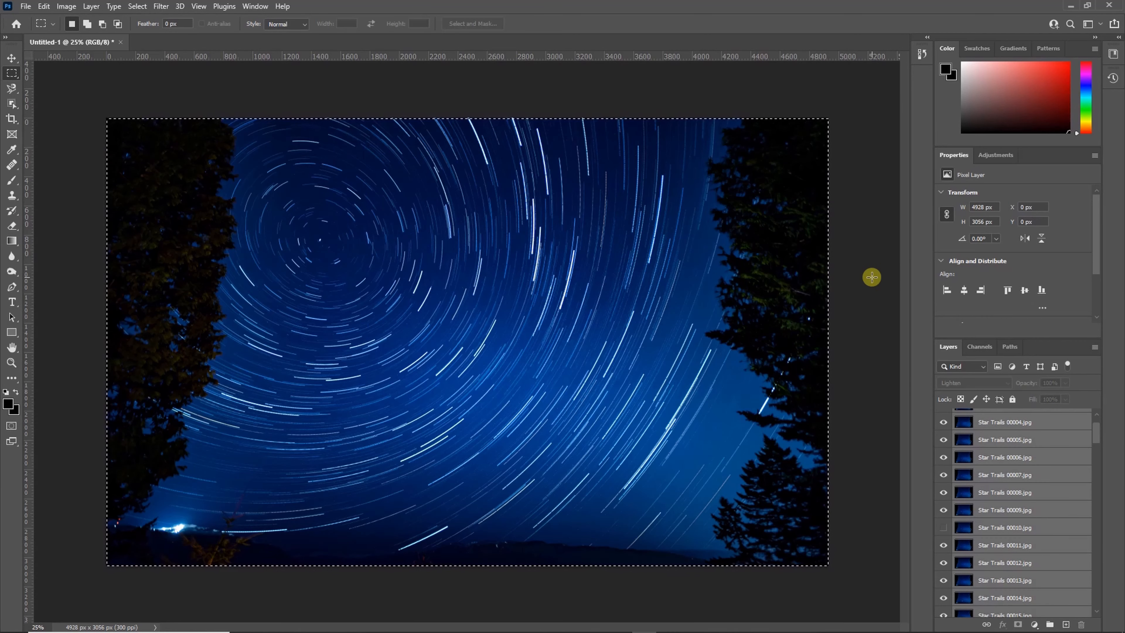
click(735, 287)
Start saving the image under a new name and browse to JWP Projects > Projects > Star Trails > Photos > Edit
click(25, 6)
click(51, 147)
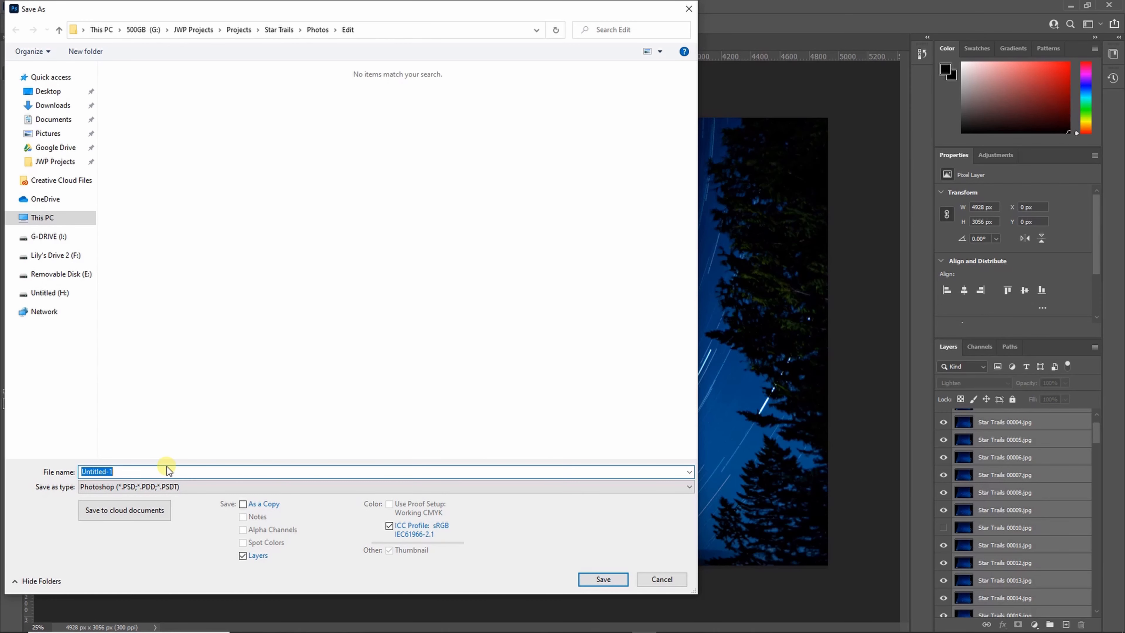
click(55, 162)
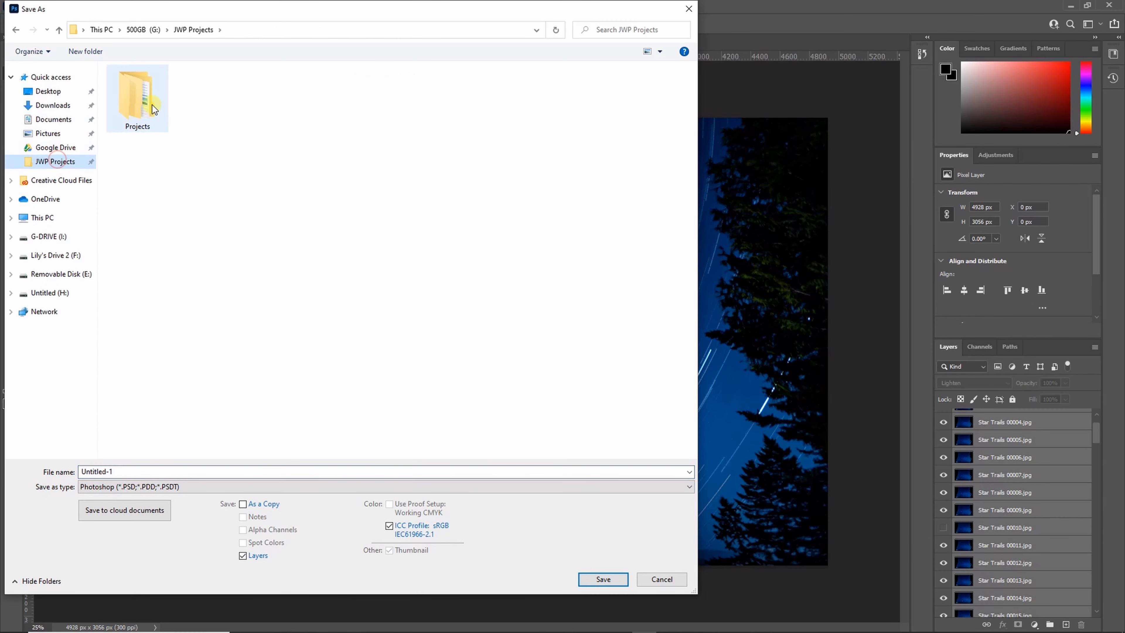
double_click(142, 105)
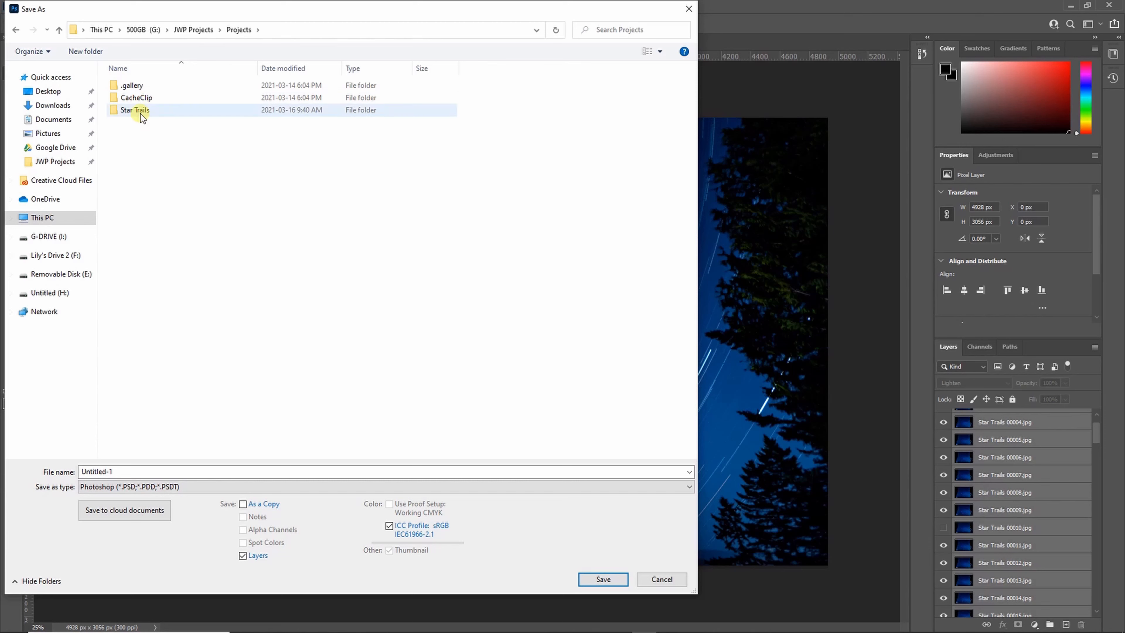
double_click(140, 111)
double_click(135, 85)
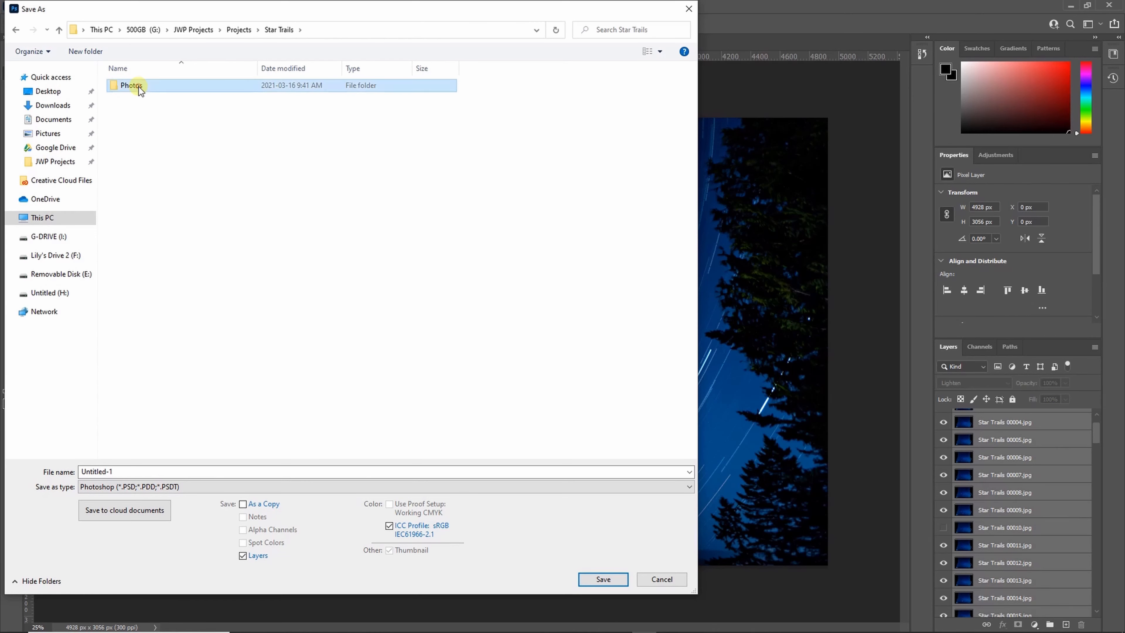
click(135, 84)
double_click(135, 85)
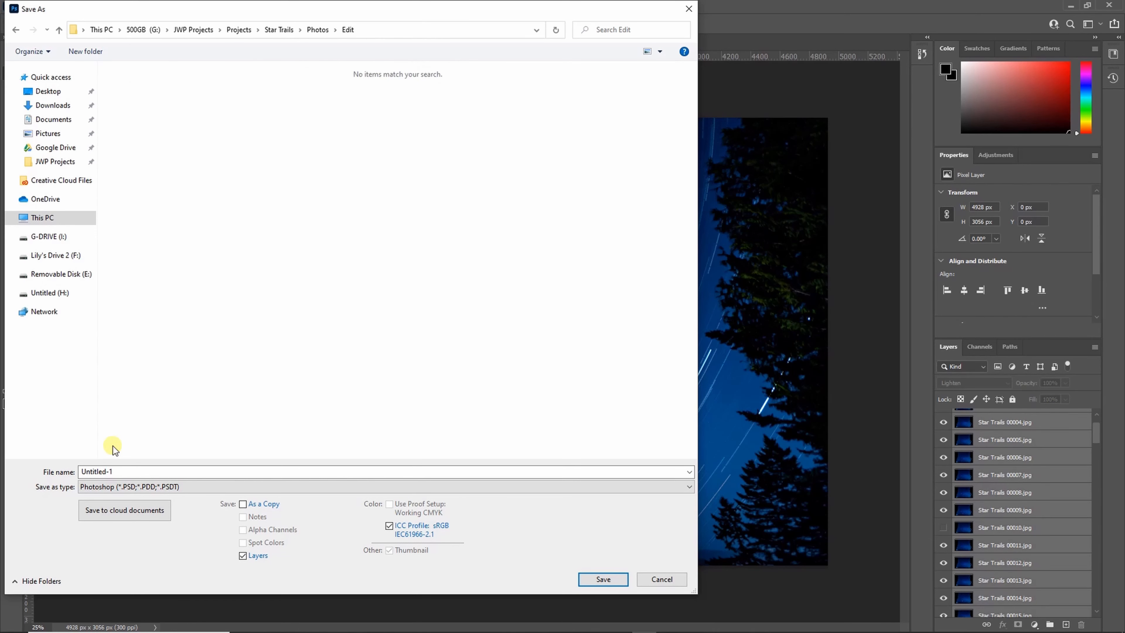
Name the file star trails and set its format to JPEG
double_click(116, 470)
text(s)
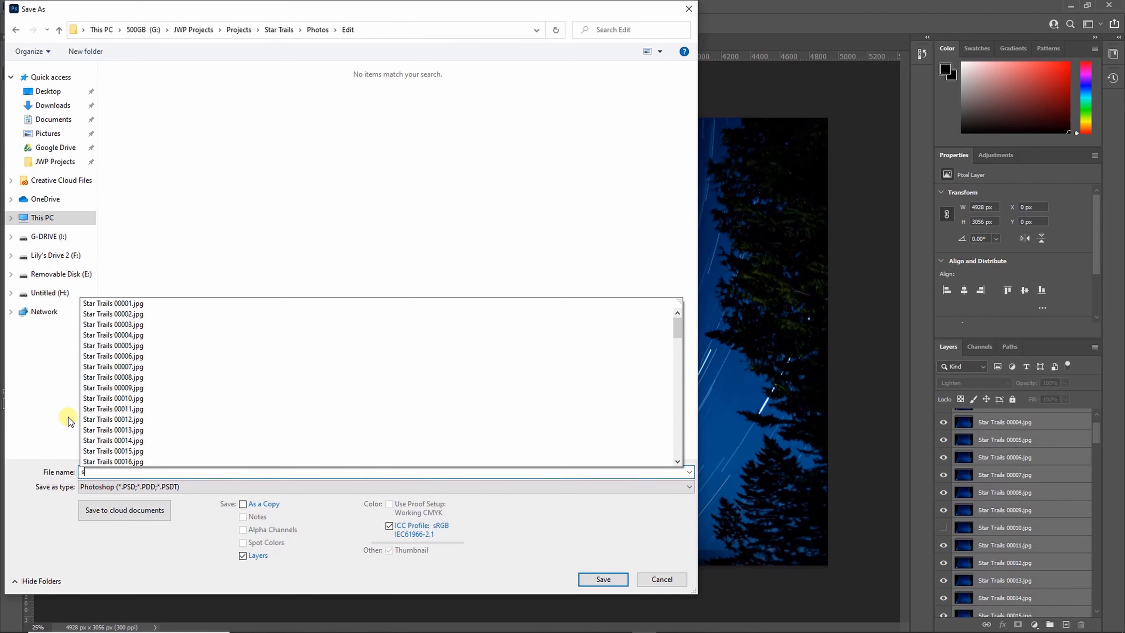
text(tar trailks)
key(BackSpace)
text(s)
click(147, 487)
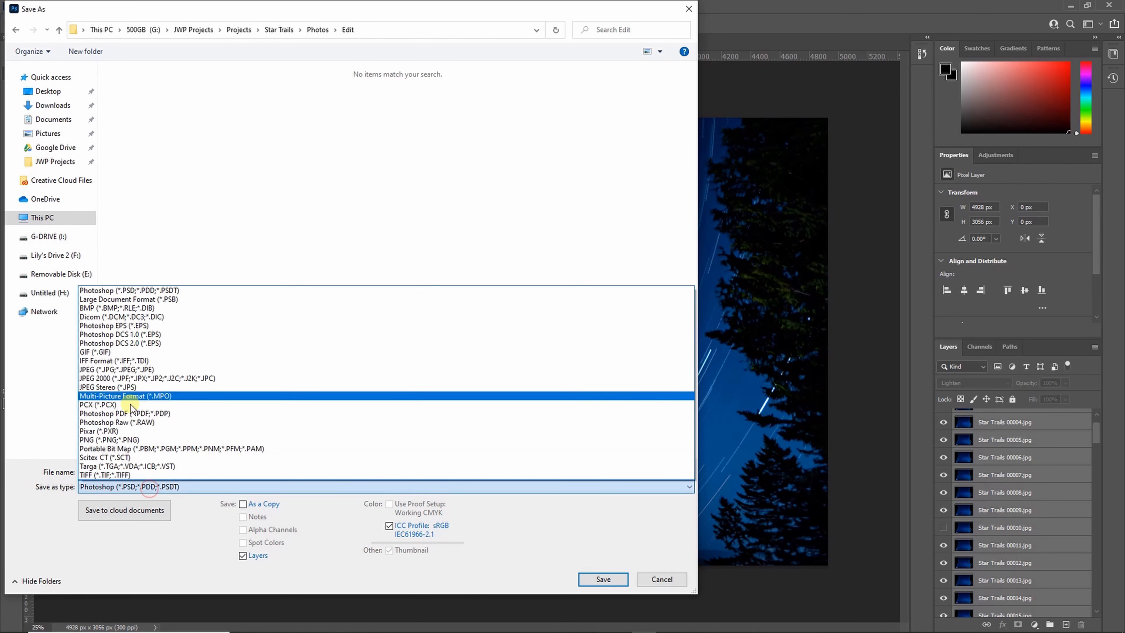
click(127, 370)
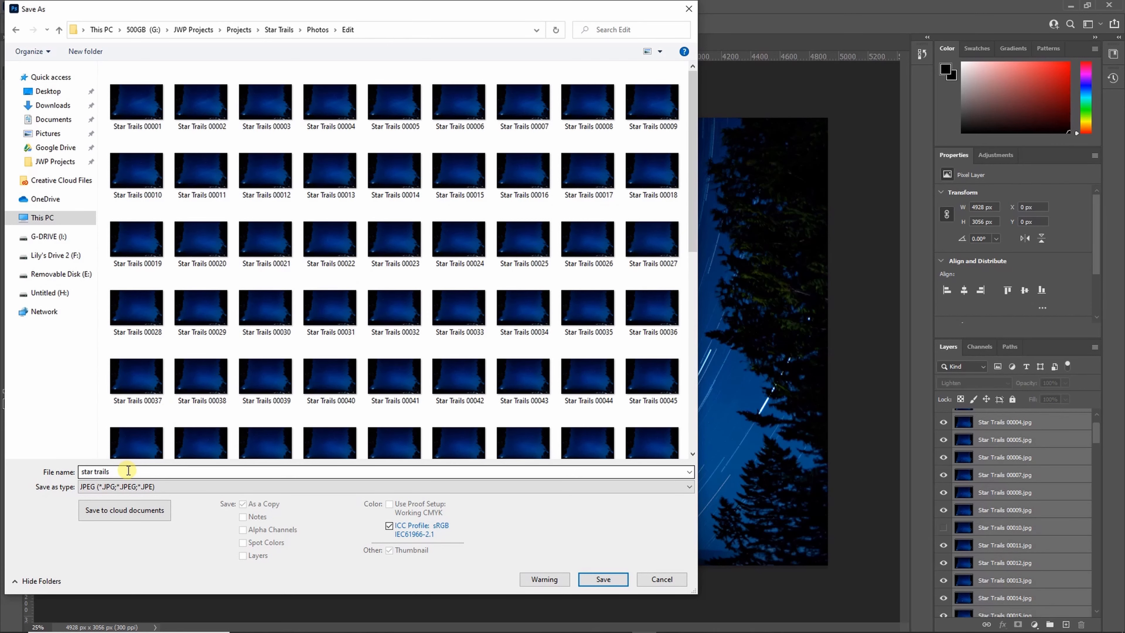
Save the JPEG at Maximum quality 12 with the Baseline Optimized format, and minimize Photoshop to reach the desktop
click(603, 579)
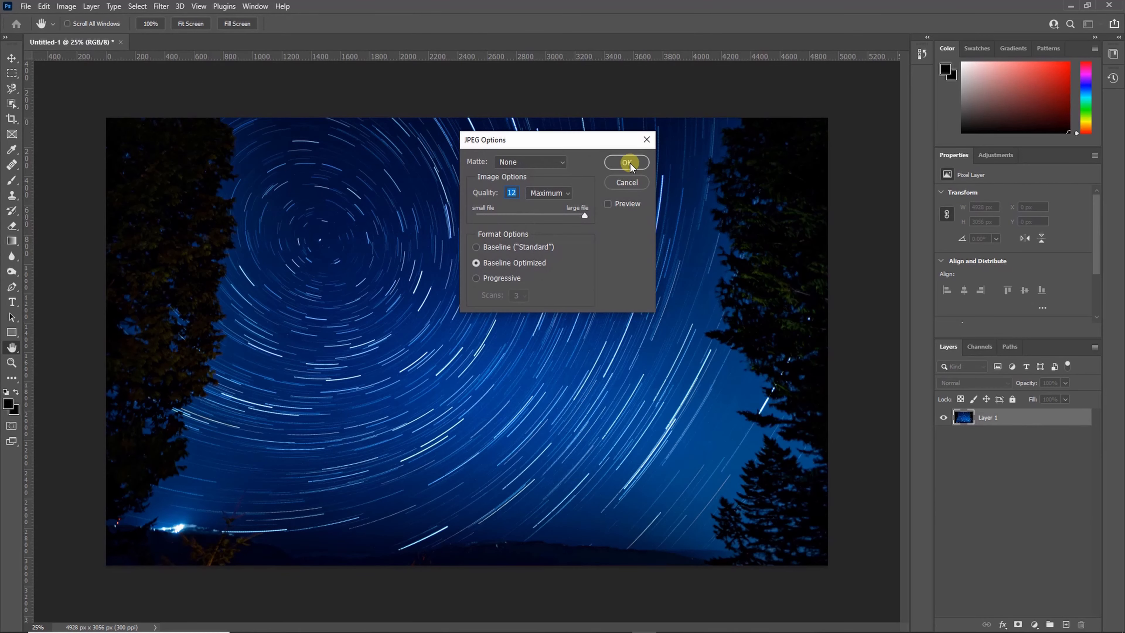
click(628, 163)
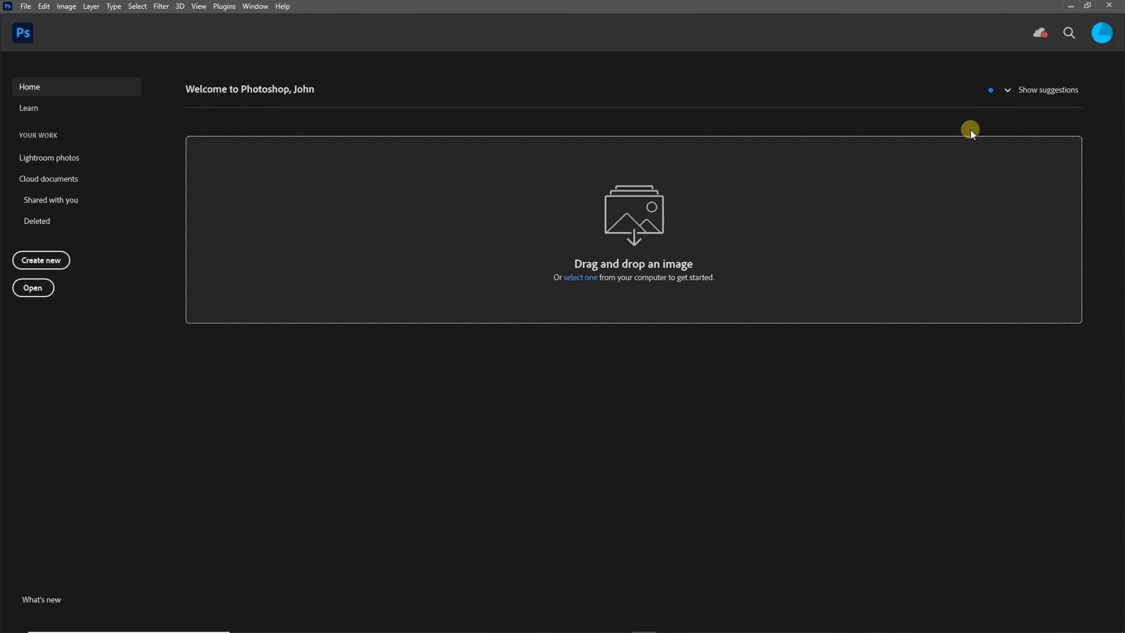
click(1070, 7)
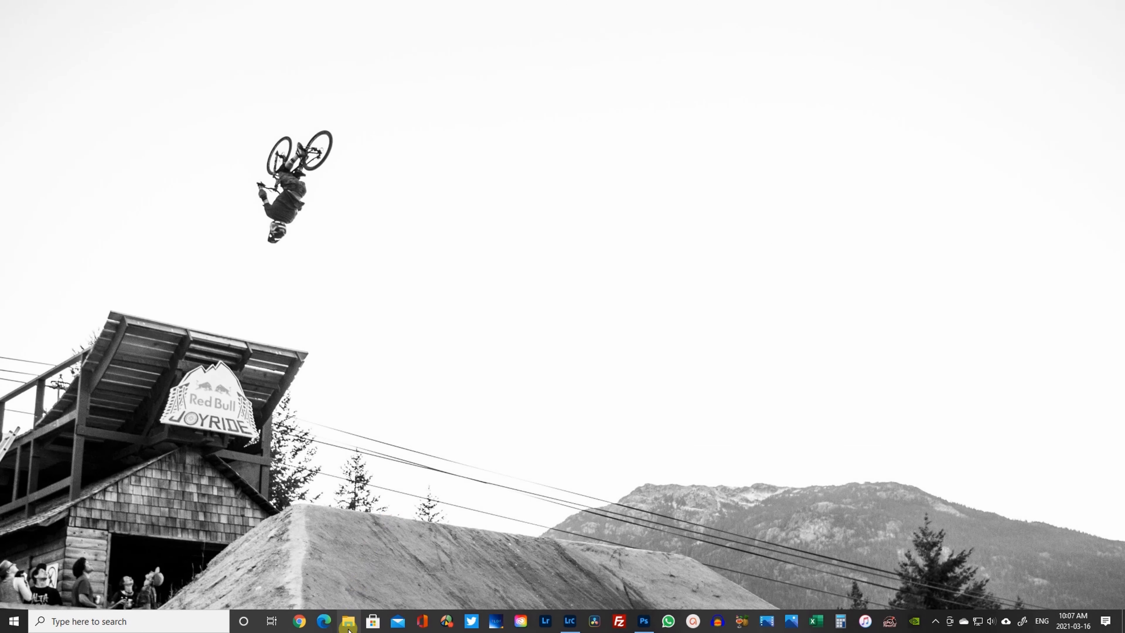